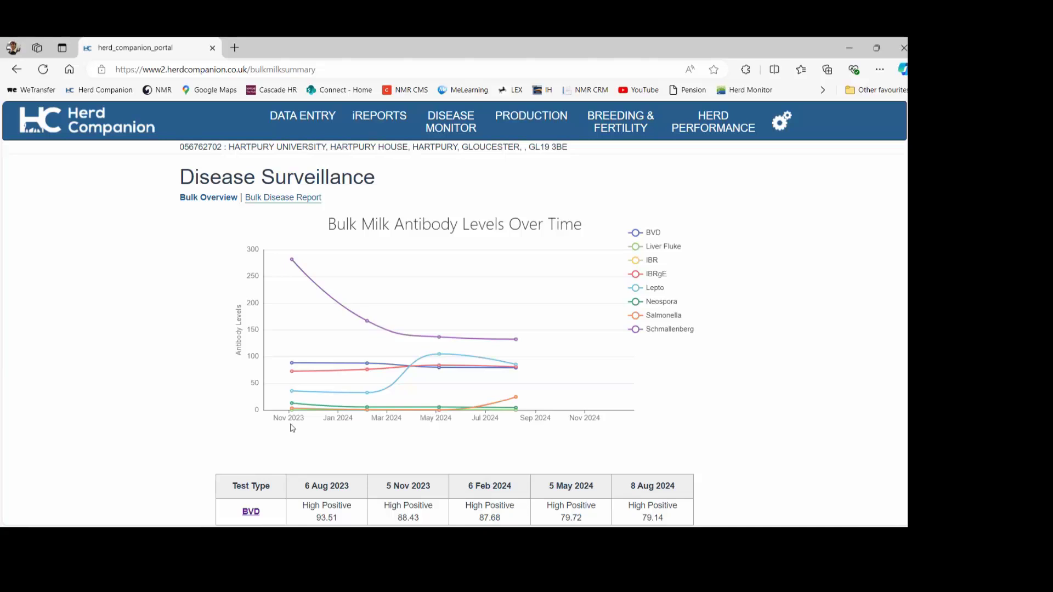
Hide the Schmallenberg, BVD and Lepto lines in the bulk milk antibody chart
mouse_move(415, 362)
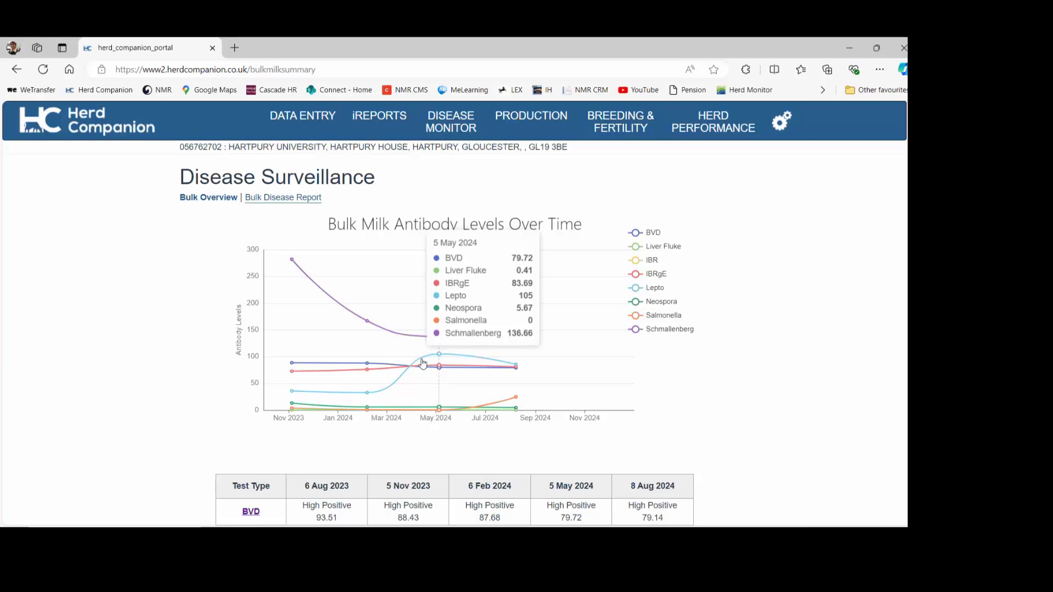
mouse_move(516, 348)
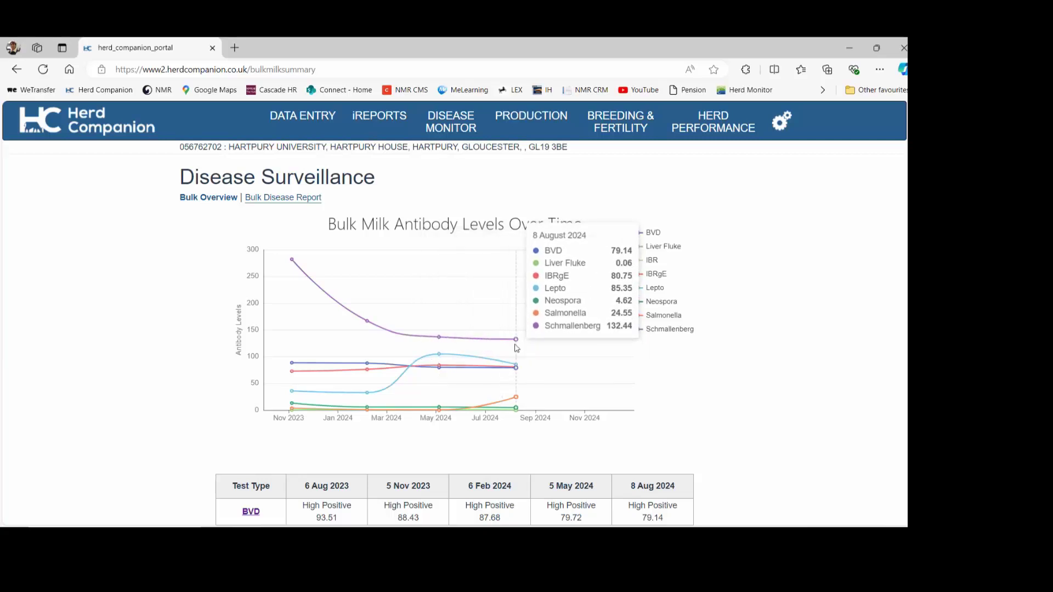
mouse_move(449, 340)
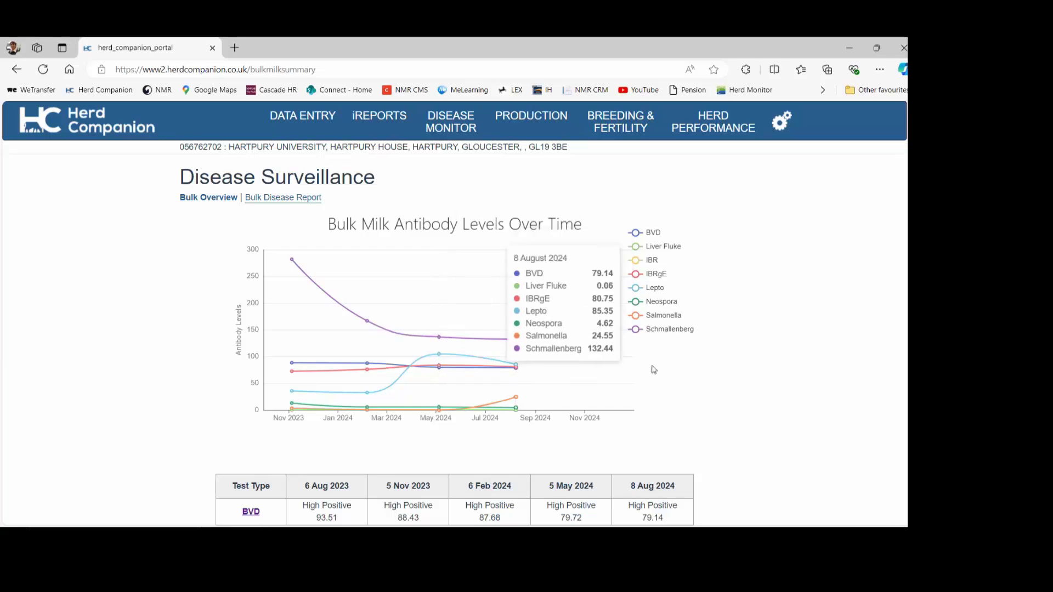
click(637, 332)
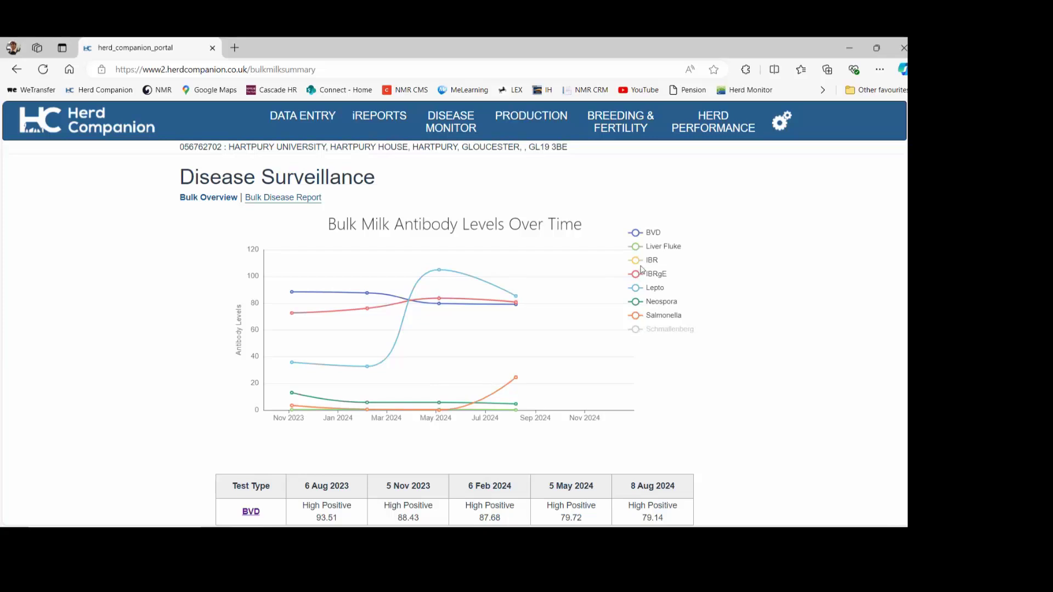
click(637, 234)
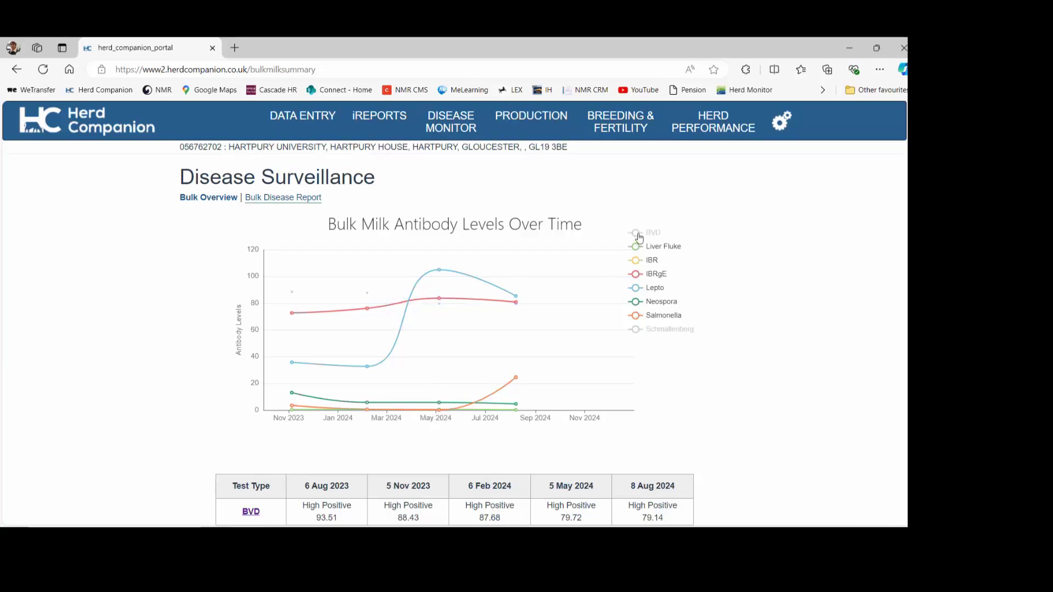
click(635, 289)
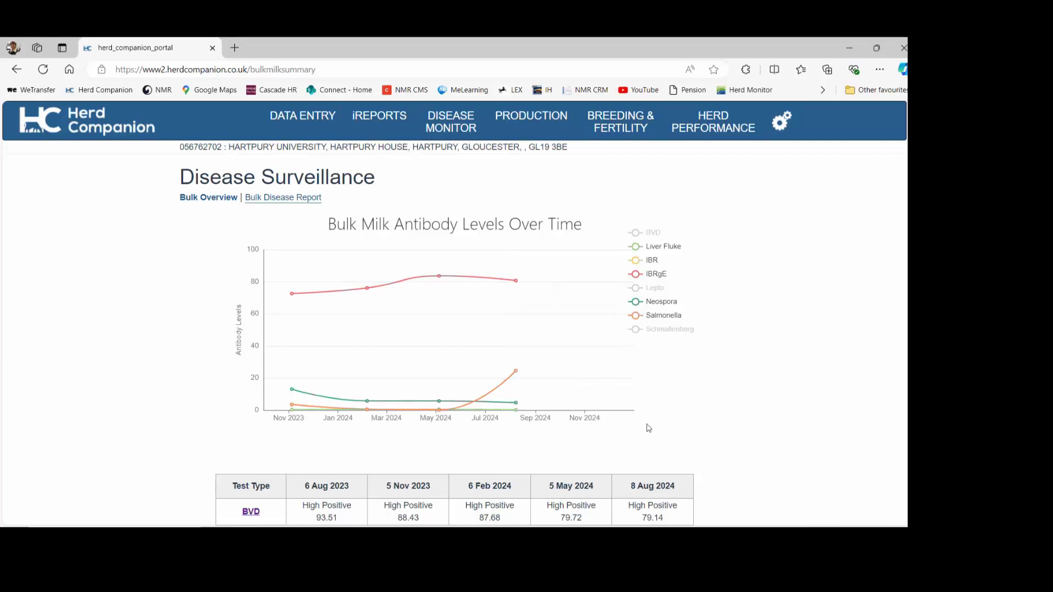
Review the bulk milk results table, and open the Bulk Disease Report for Neospora to review its test history
scroll(648, 428, down, 1)
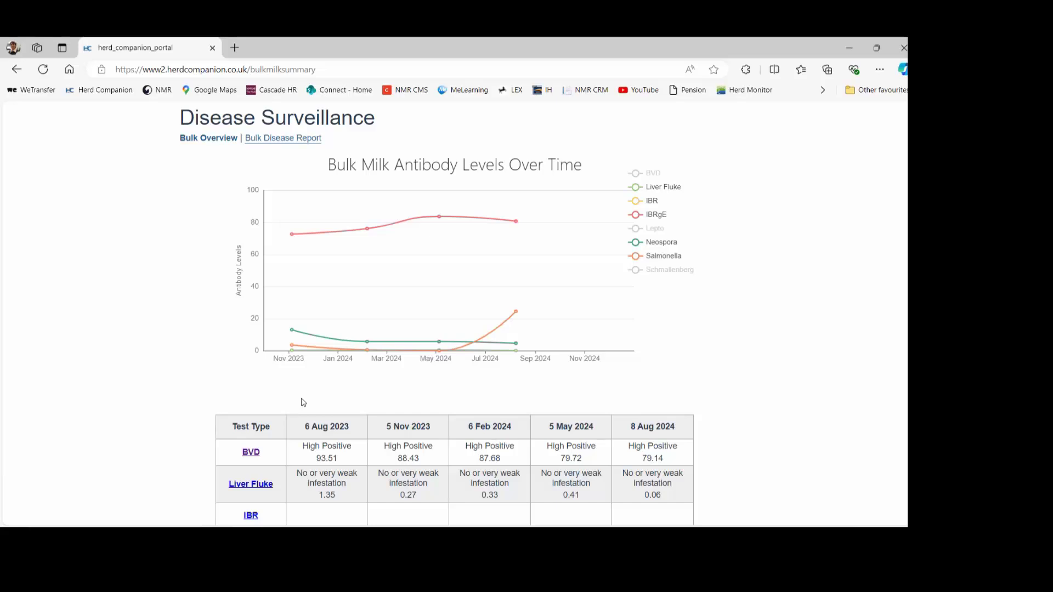
scroll(229, 488, down, 1)
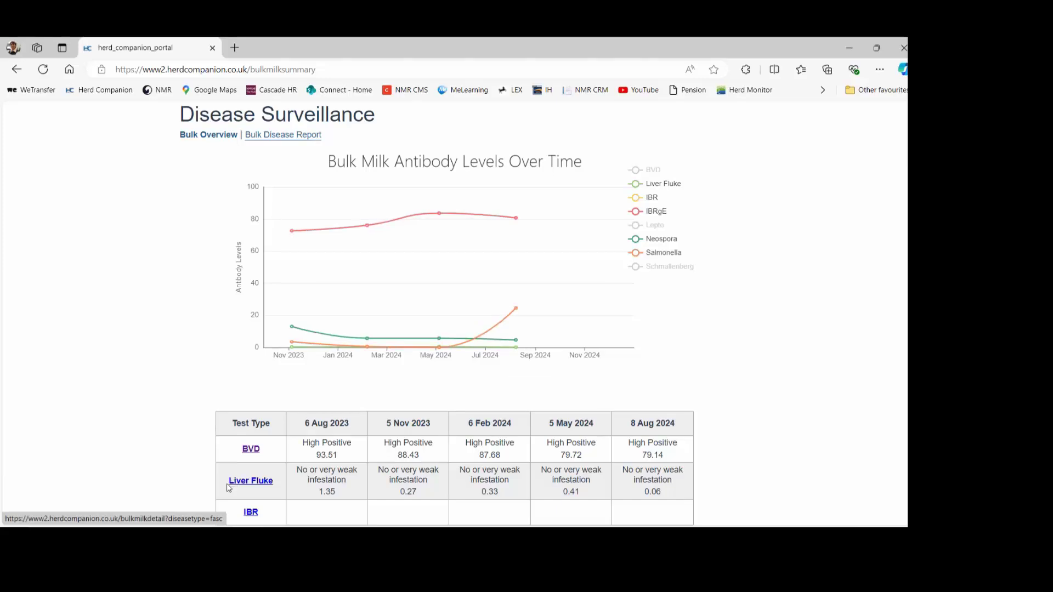
scroll(228, 487, down, 3)
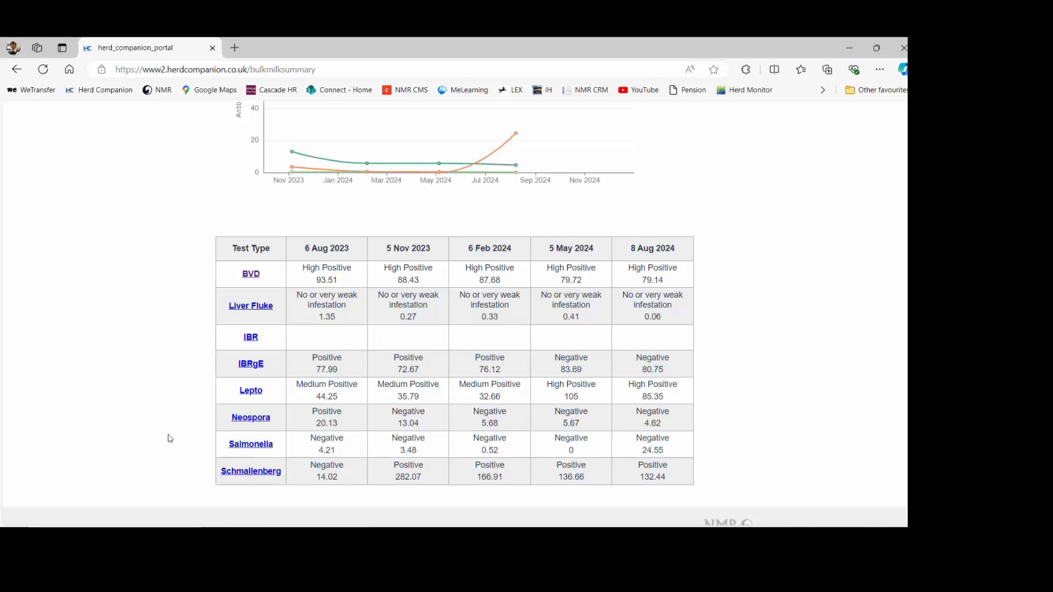
scroll(170, 438, up, 5)
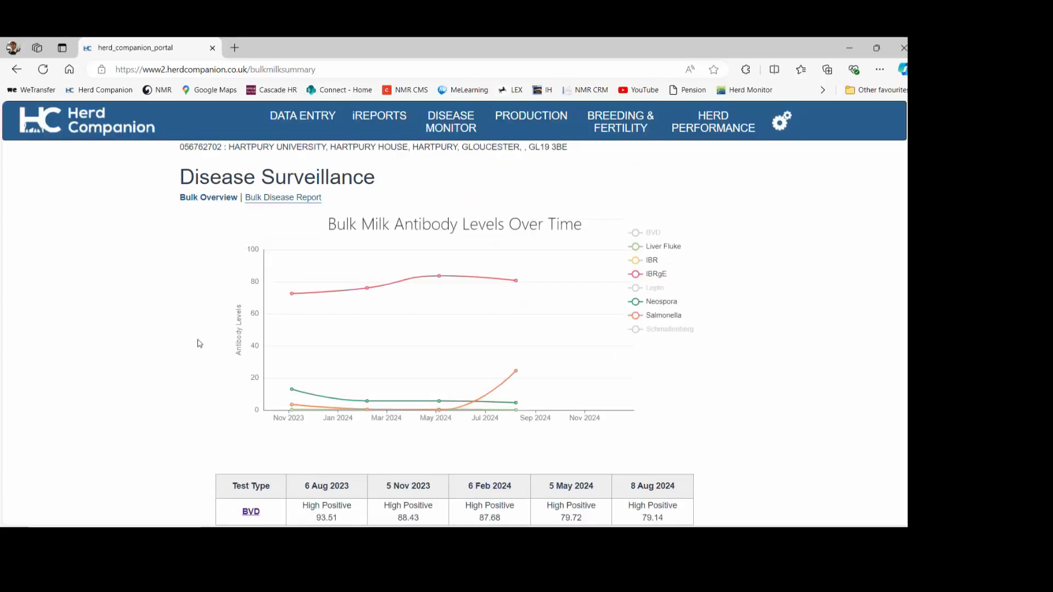
click(284, 200)
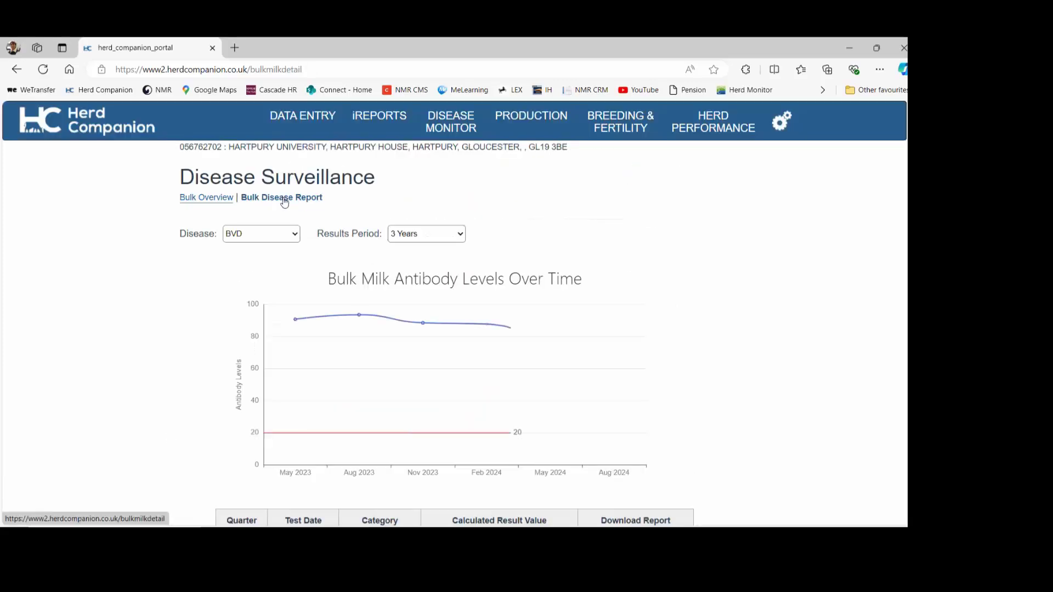
click(293, 238)
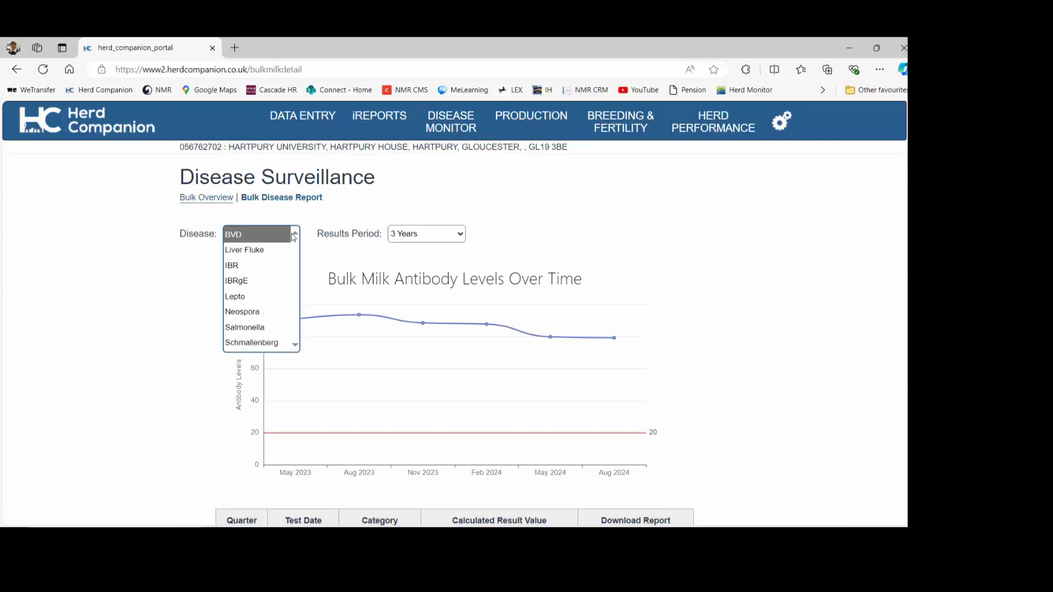
click(235, 312)
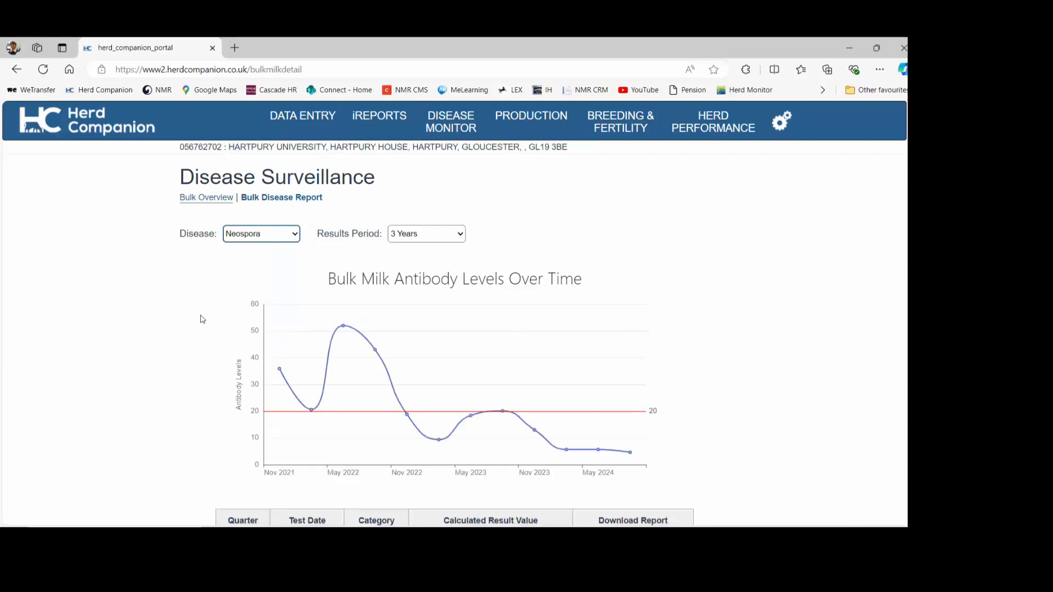
scroll(211, 357, down, 5)
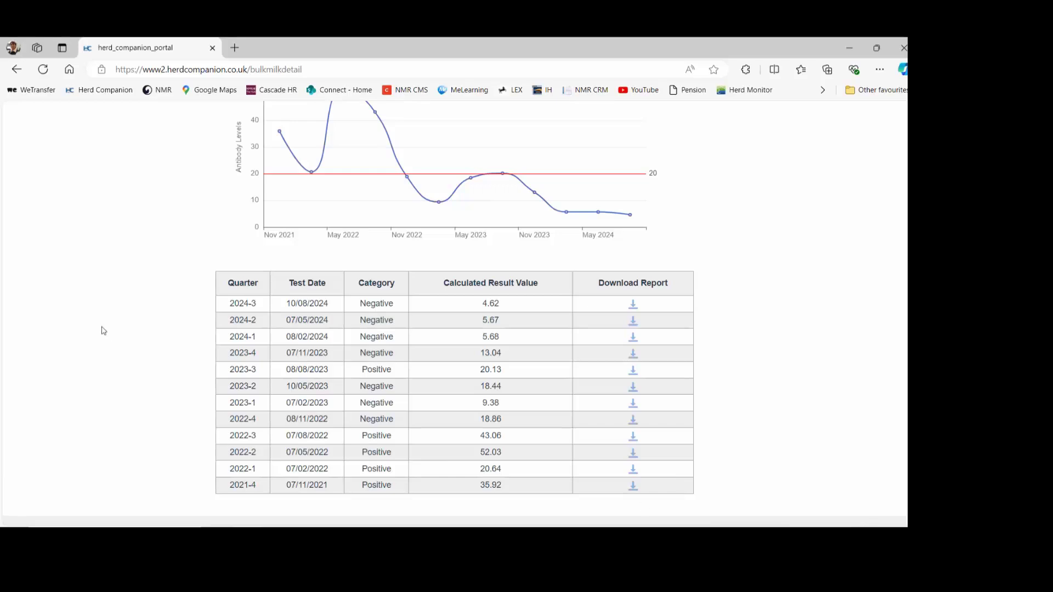
scroll(103, 331, up, 5)
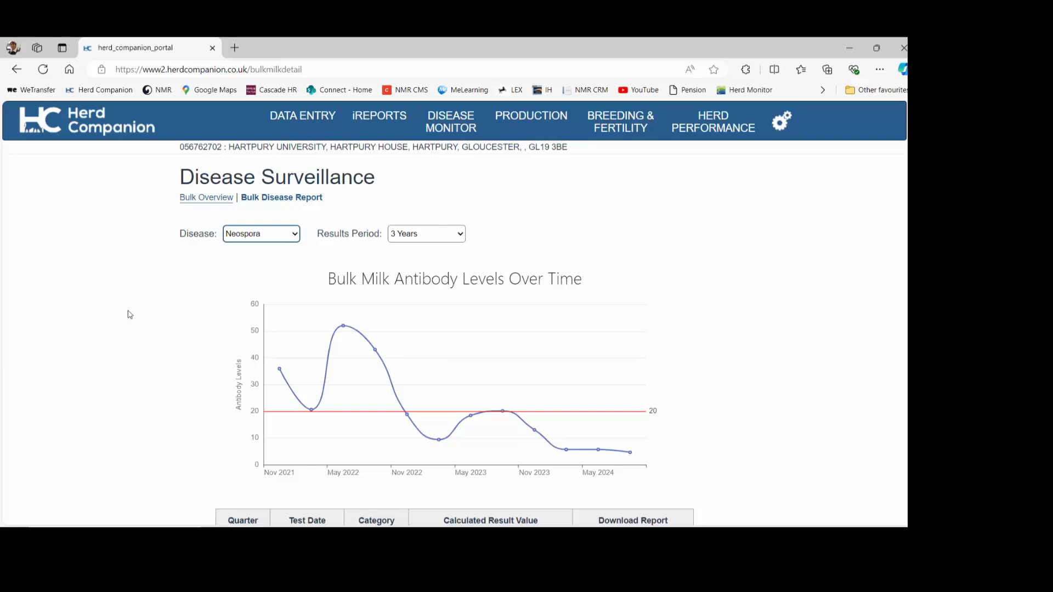
Open the Latest Completed Lactations report and replace its Eartag column with Grp, placed between Breed and Lact num
click(380, 137)
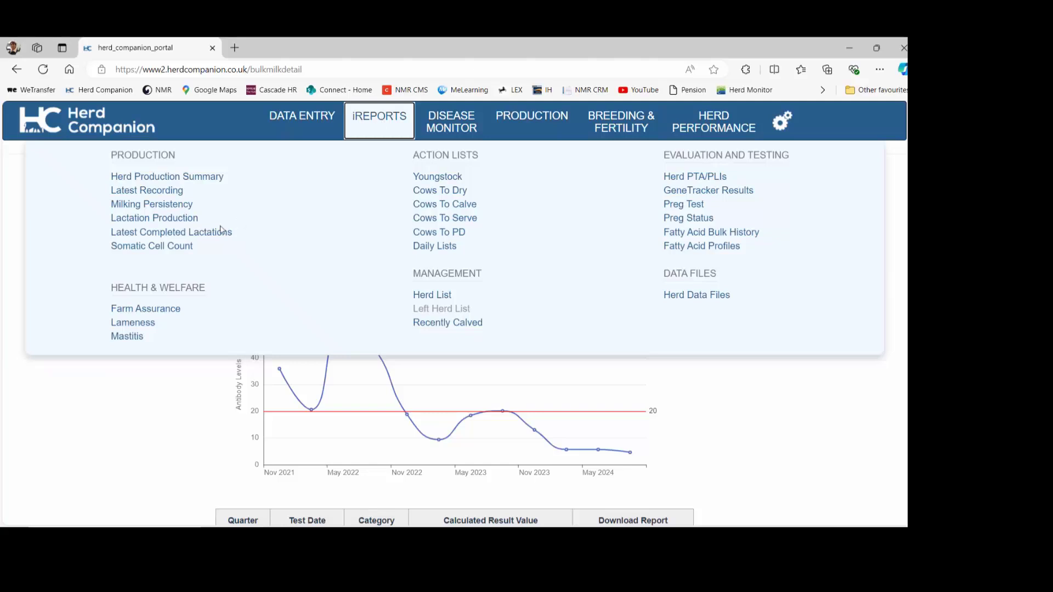
click(187, 236)
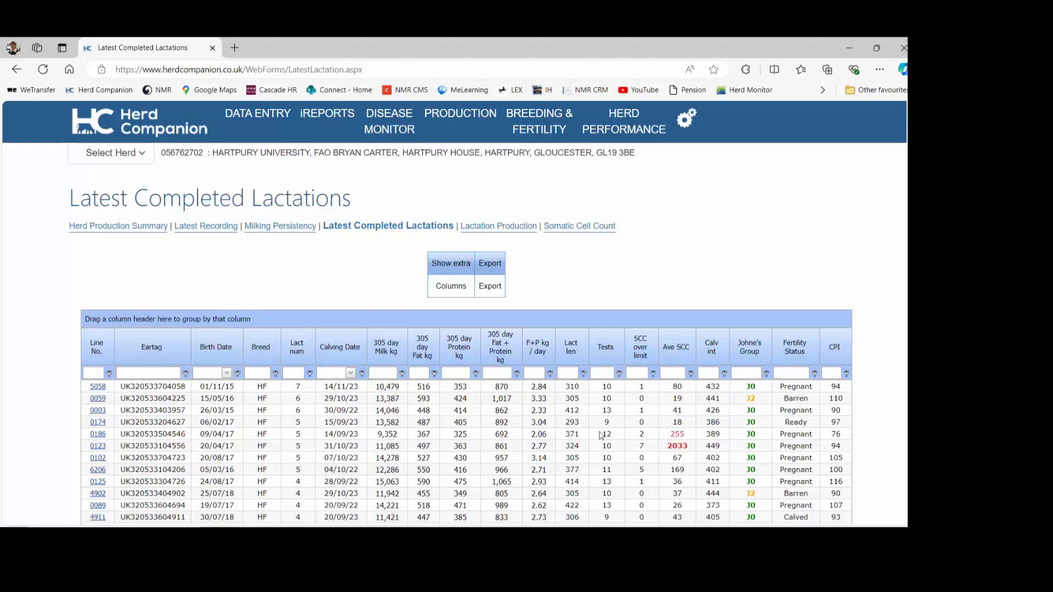
click(453, 288)
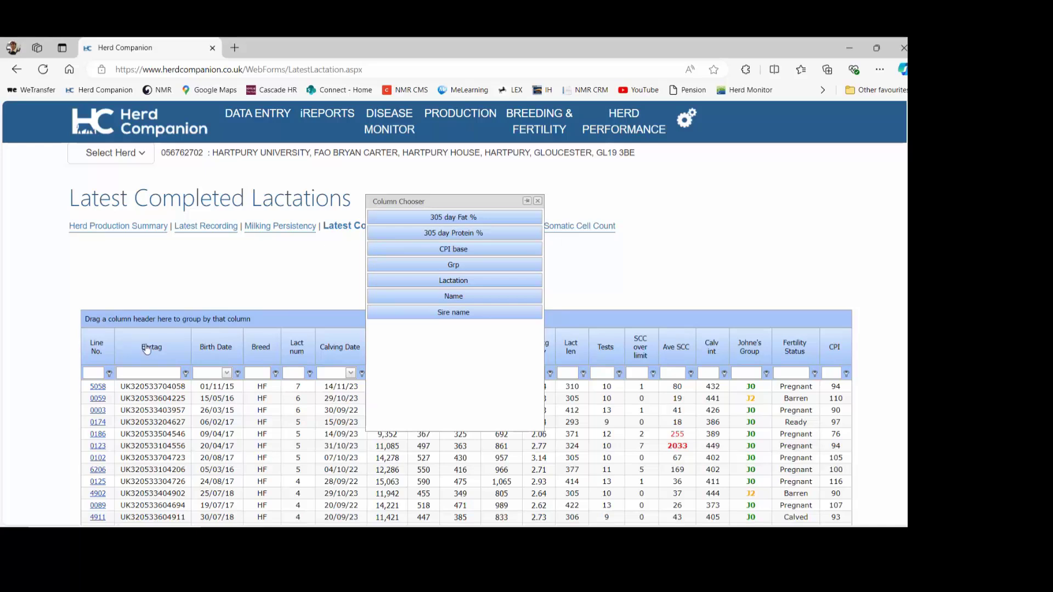
mouse_move(147, 349)
mouse_down()
mouse_move(186, 292)
mouse_move(417, 324)
mouse_move(450, 346)
mouse_up()
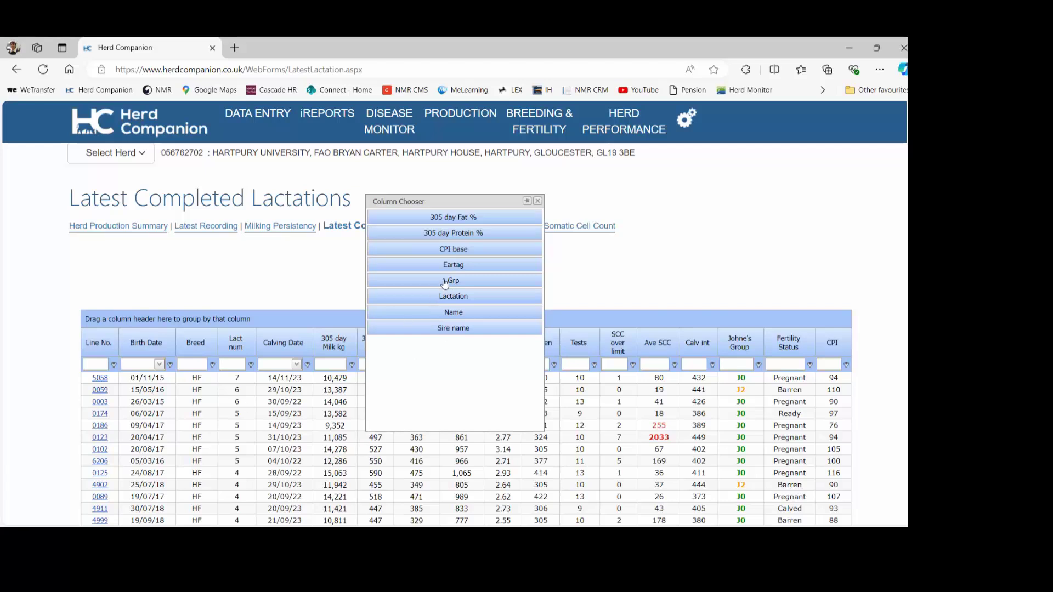
drag(444, 284, 236, 350)
drag(229, 351, 229, 351)
click(538, 201)
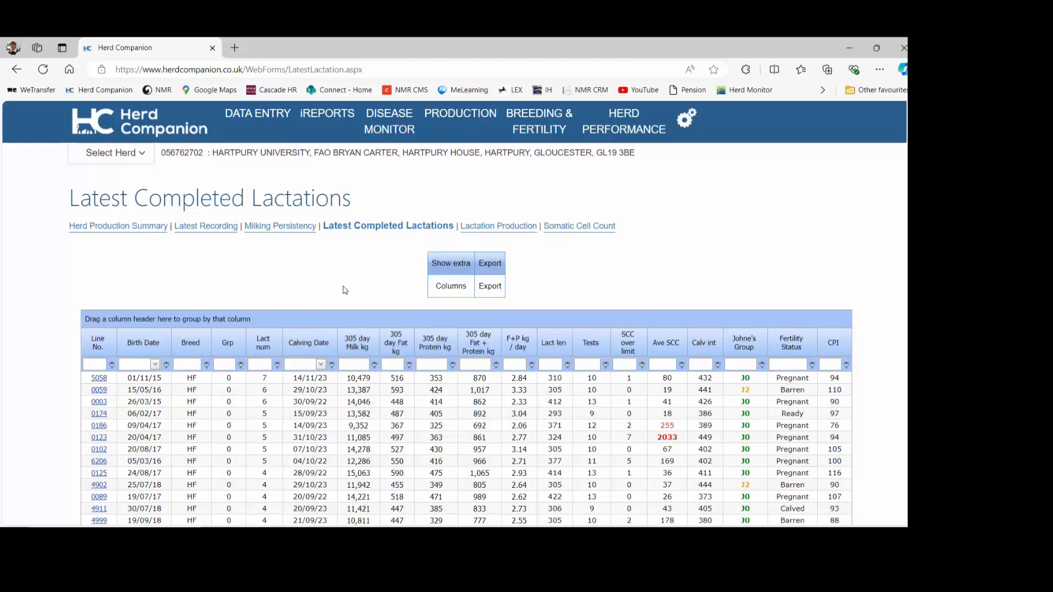
Group both the Latest Completed Lactations report and the Latest Recording report by the Grp column
scroll(283, 260, down, 1)
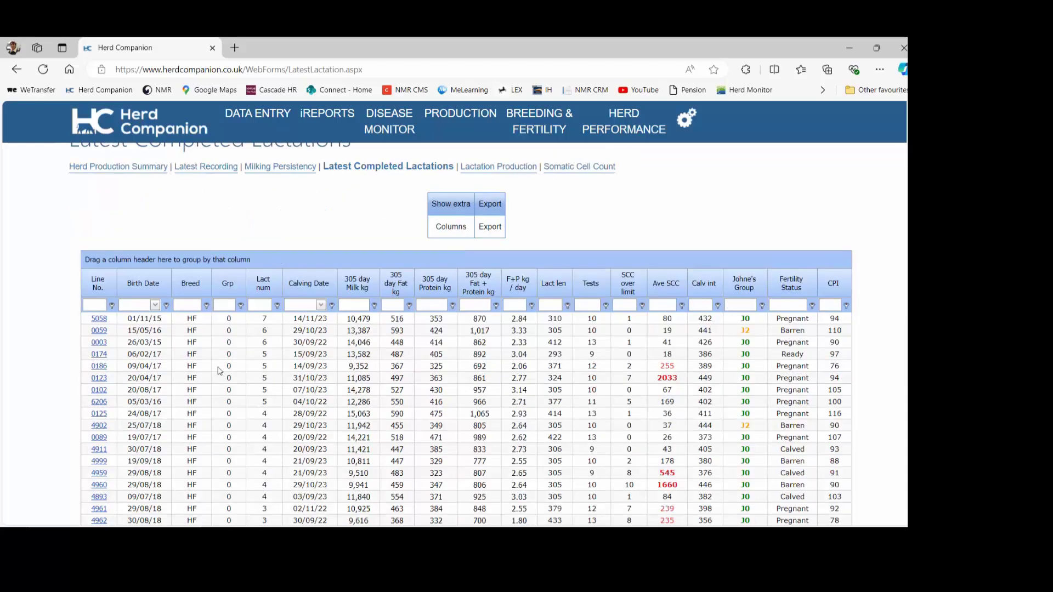
scroll(219, 356, up, 1)
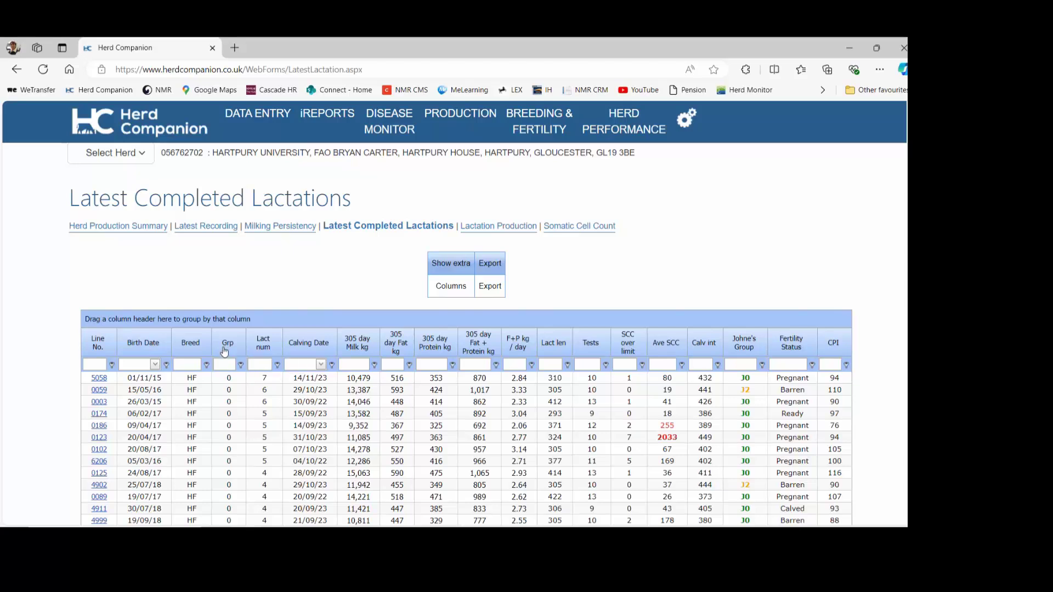
drag(224, 351, 228, 319)
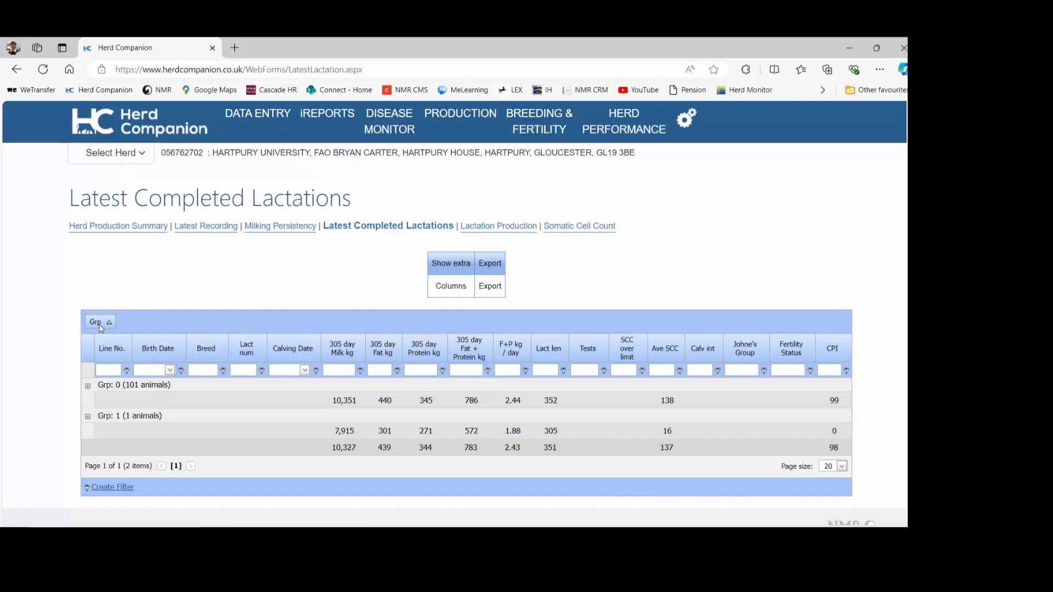
click(202, 230)
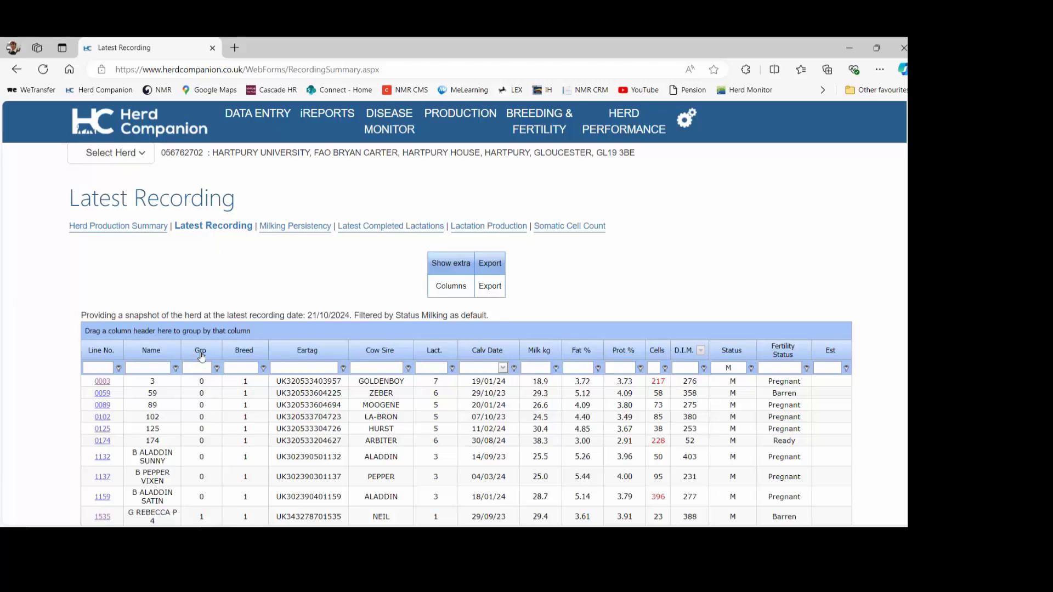
drag(201, 357, 200, 333)
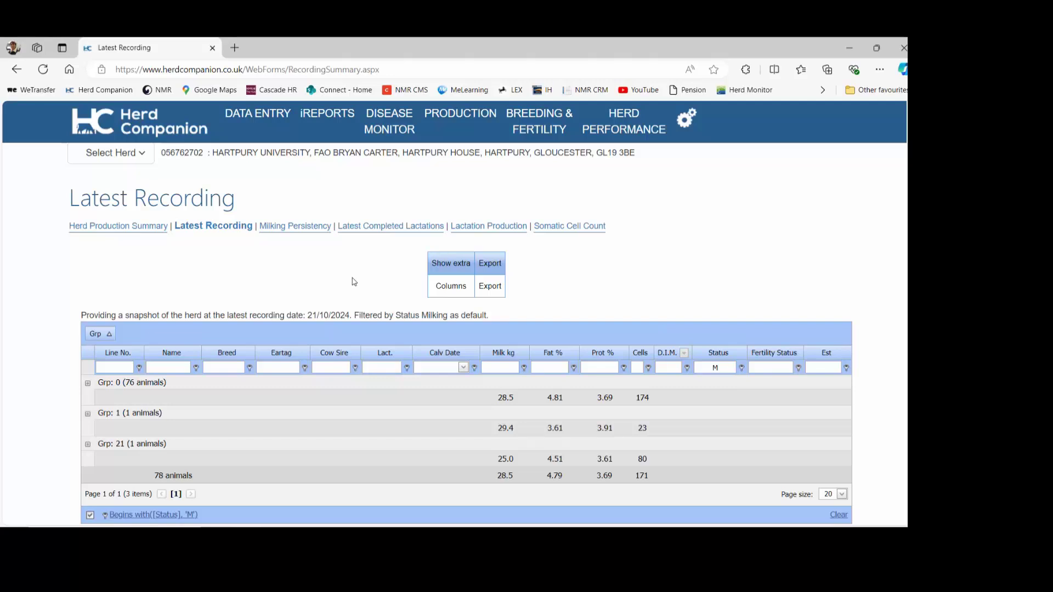
Open the Johne's Herdwise overview and examine the historical data and latest breakdown charts
mouse_move(390, 129)
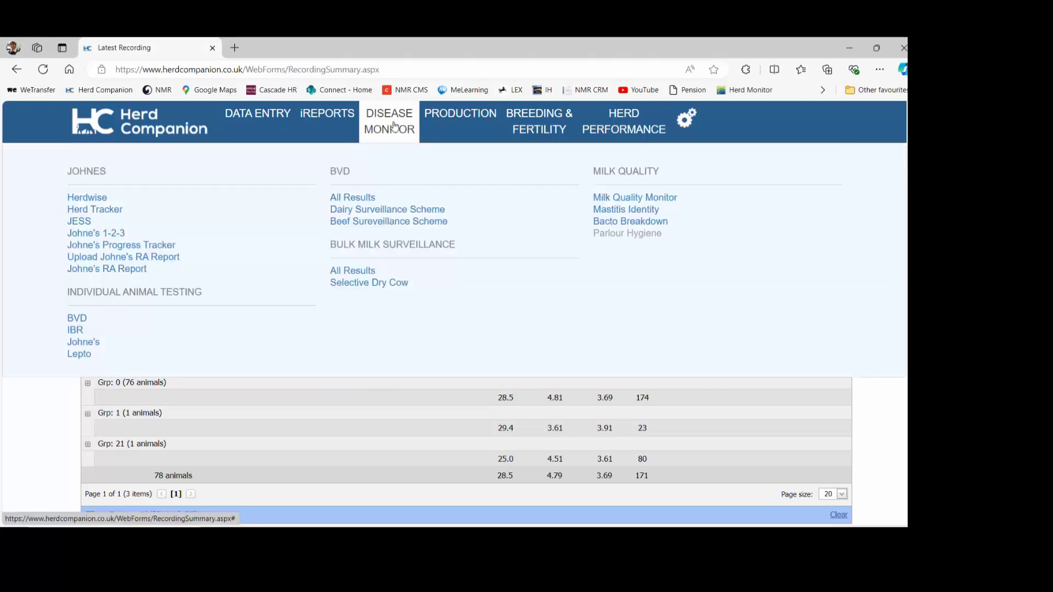
click(86, 200)
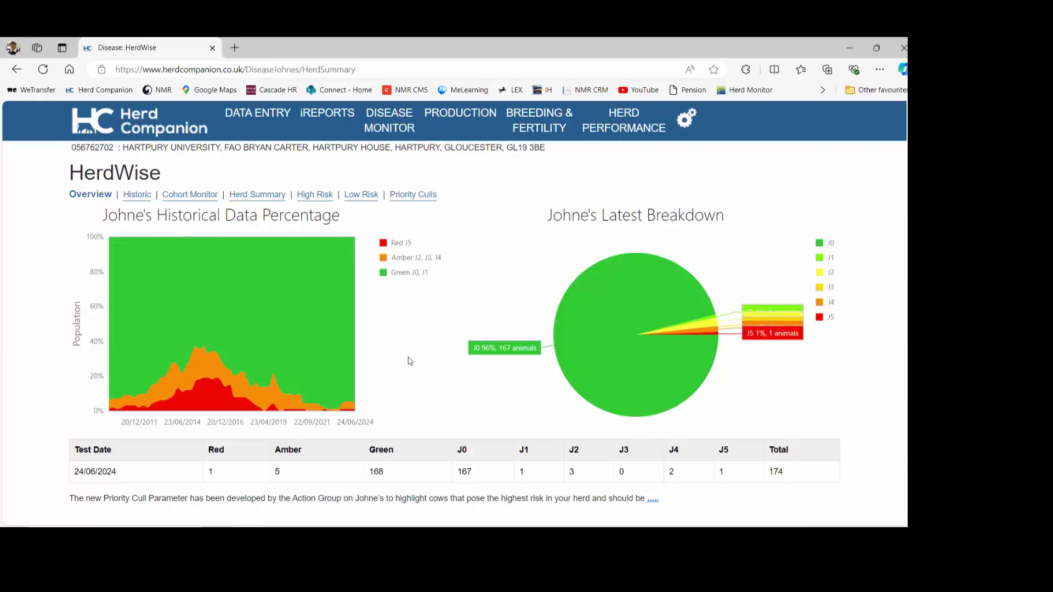
scroll(411, 361, down, 1)
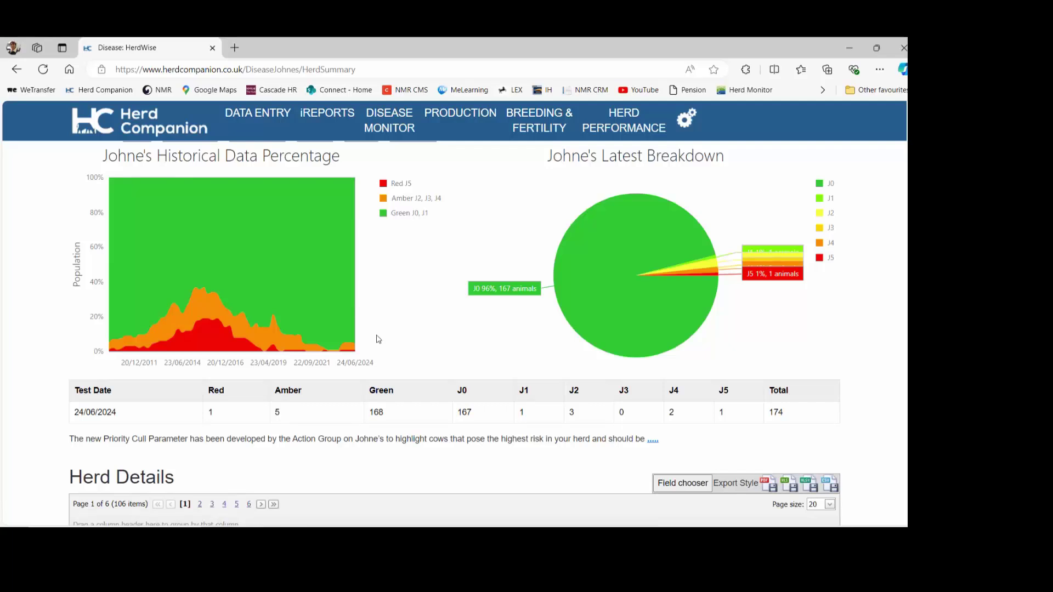
mouse_move(357, 311)
mouse_move(601, 349)
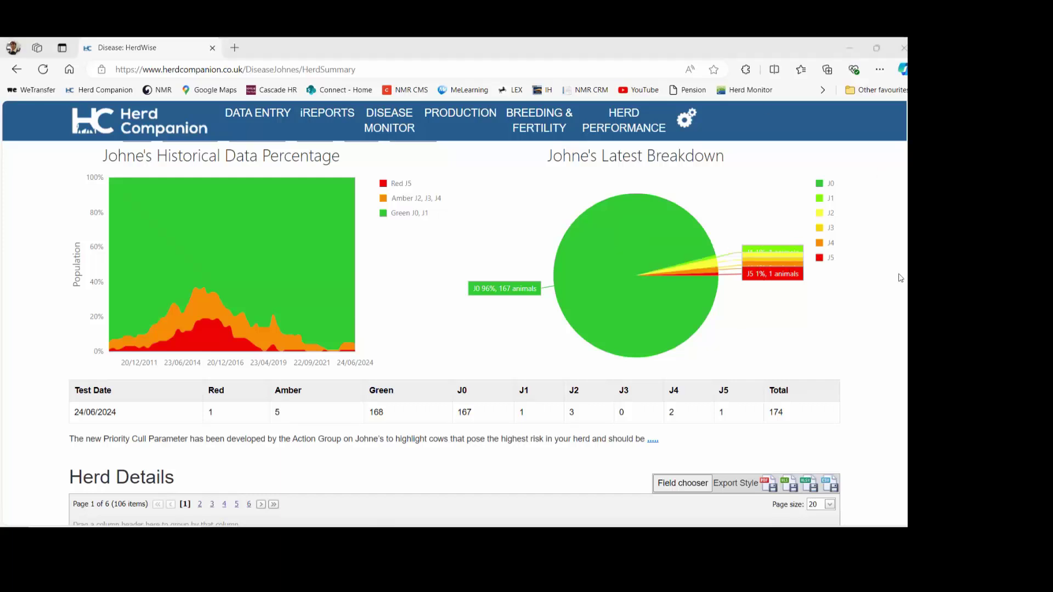
Hide the J5, J4, J3 and J2 categories in the Johne's Latest Breakdown pie chart and inspect the remaining slices
click(819, 258)
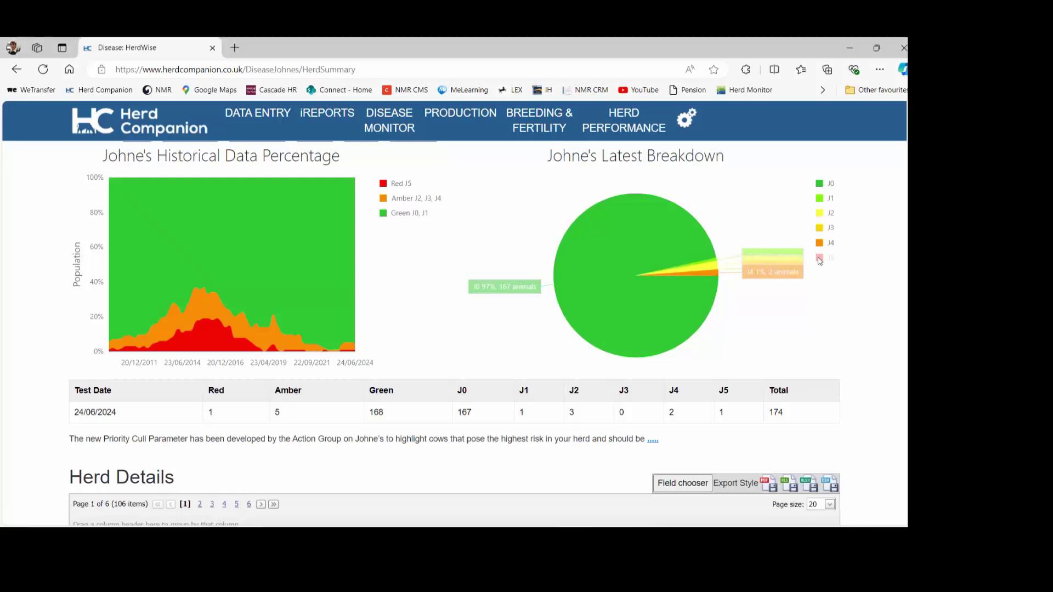
click(819, 245)
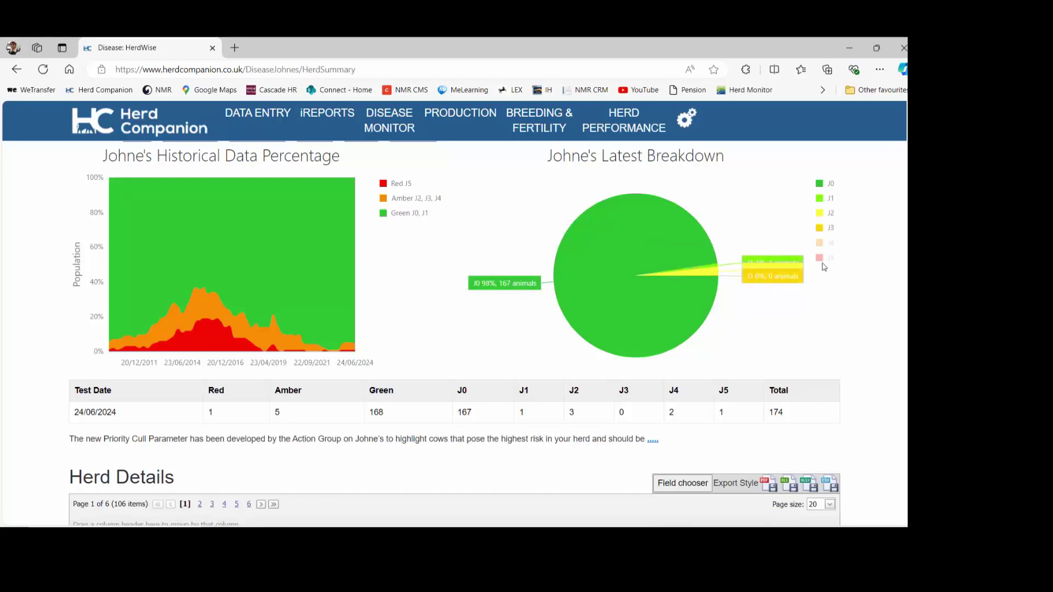
click(820, 229)
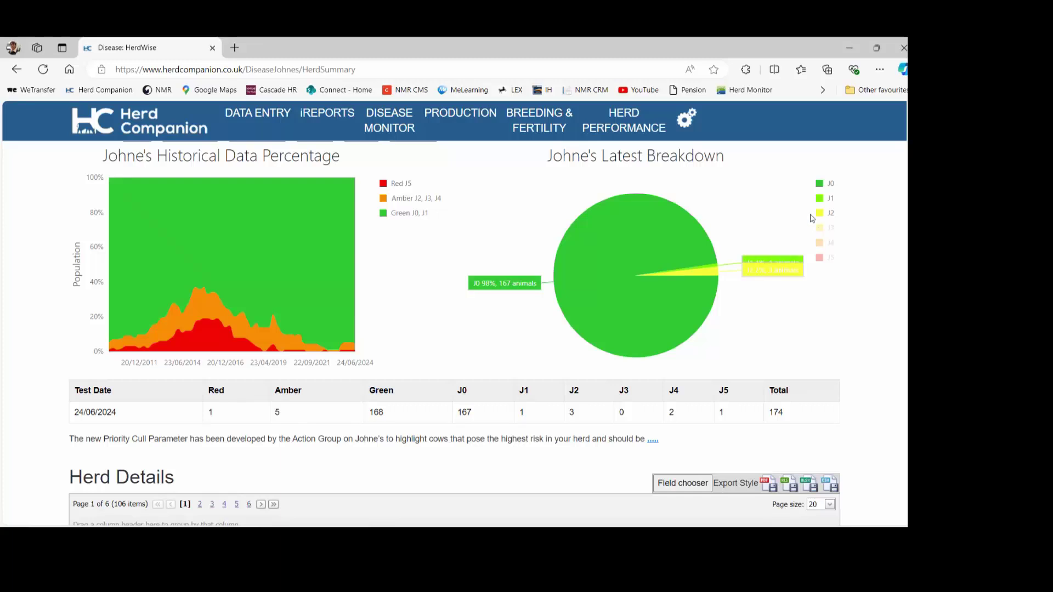
click(820, 214)
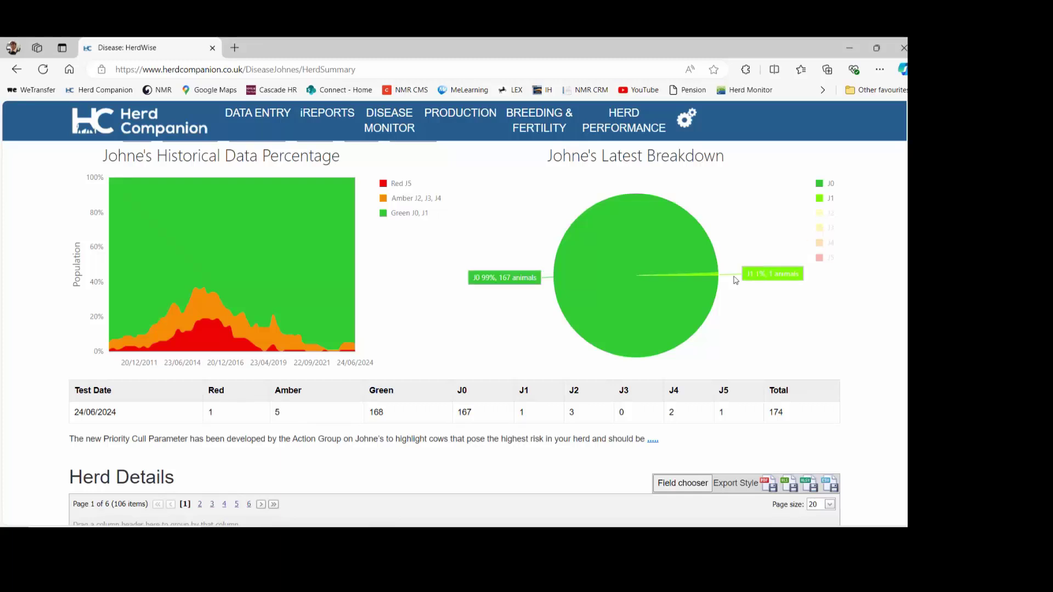
mouse_move(683, 308)
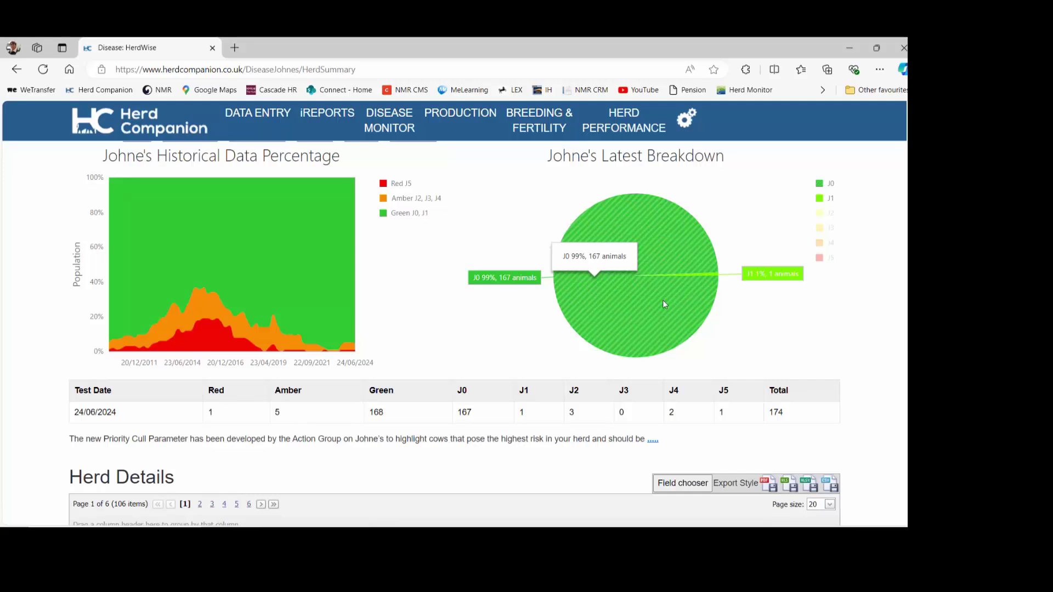
mouse_move(755, 279)
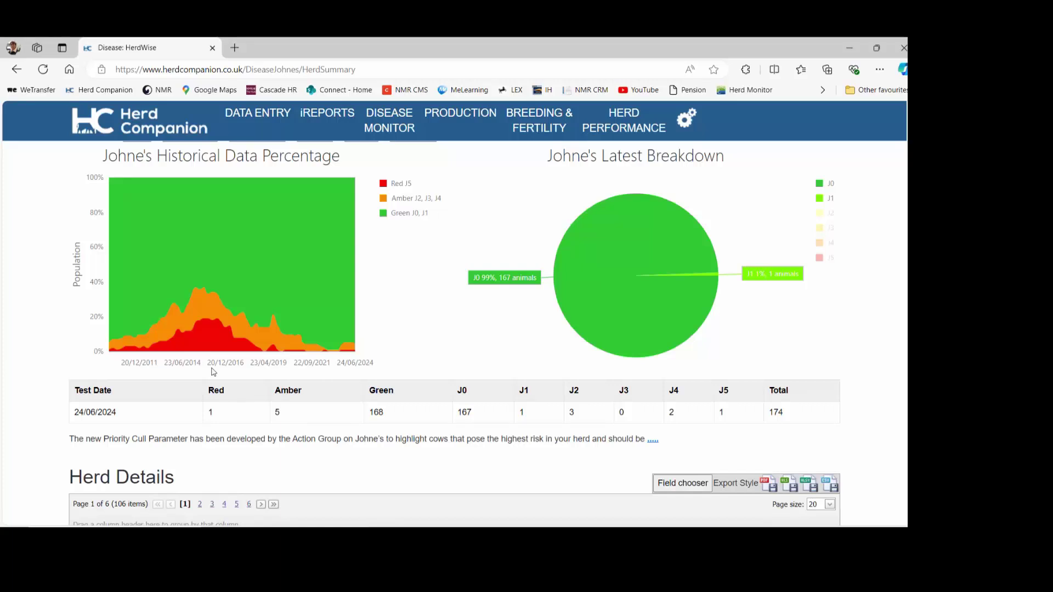
Examine the latest test date summary and the Herd Details table with its test results and Johnes codes in the HerdWise overview
mouse_move(341, 354)
scroll(459, 334, down, 1)
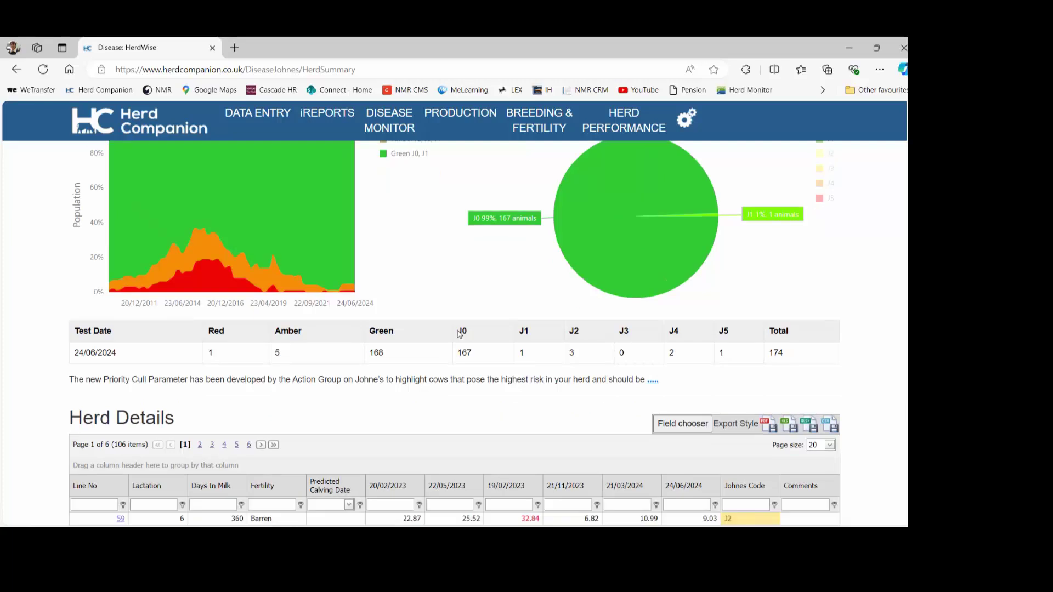
scroll(459, 334, down, 3)
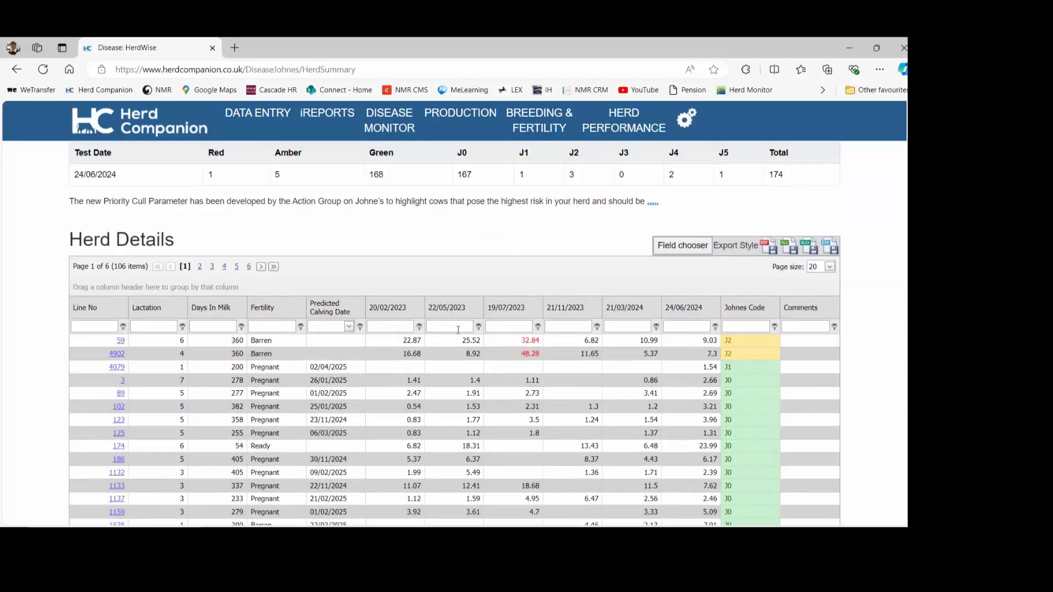
scroll(459, 334, down, 1)
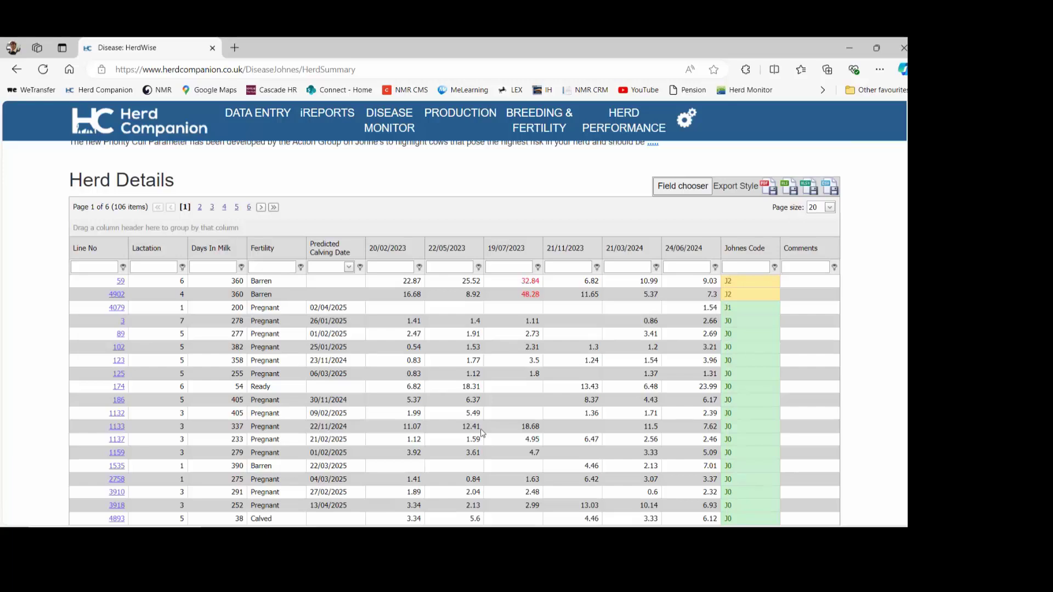
scroll(415, 406, up, 1)
scroll(415, 406, up, 1)
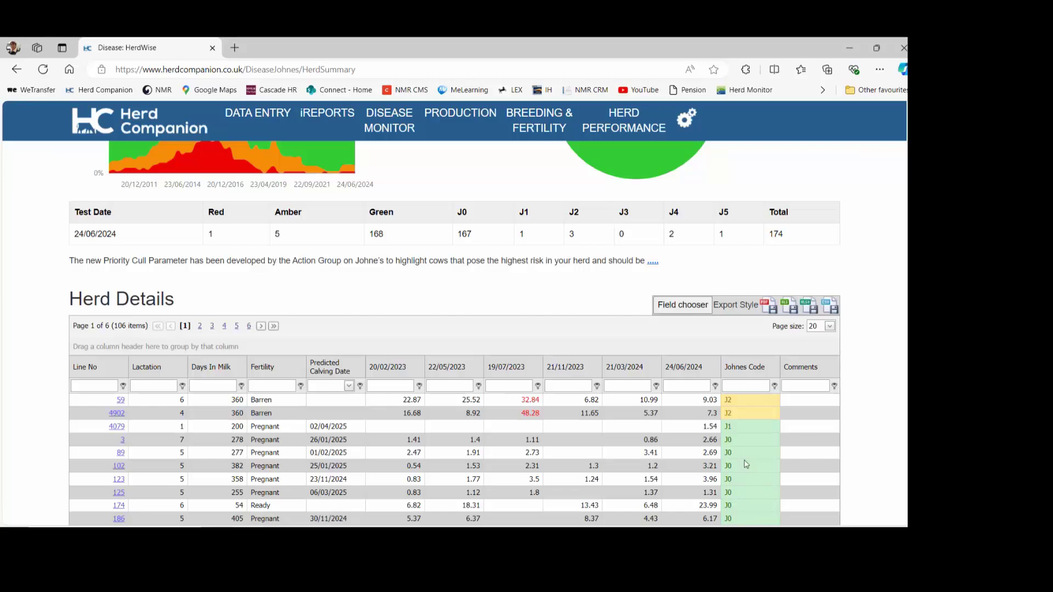
scroll(339, 298, up, 1)
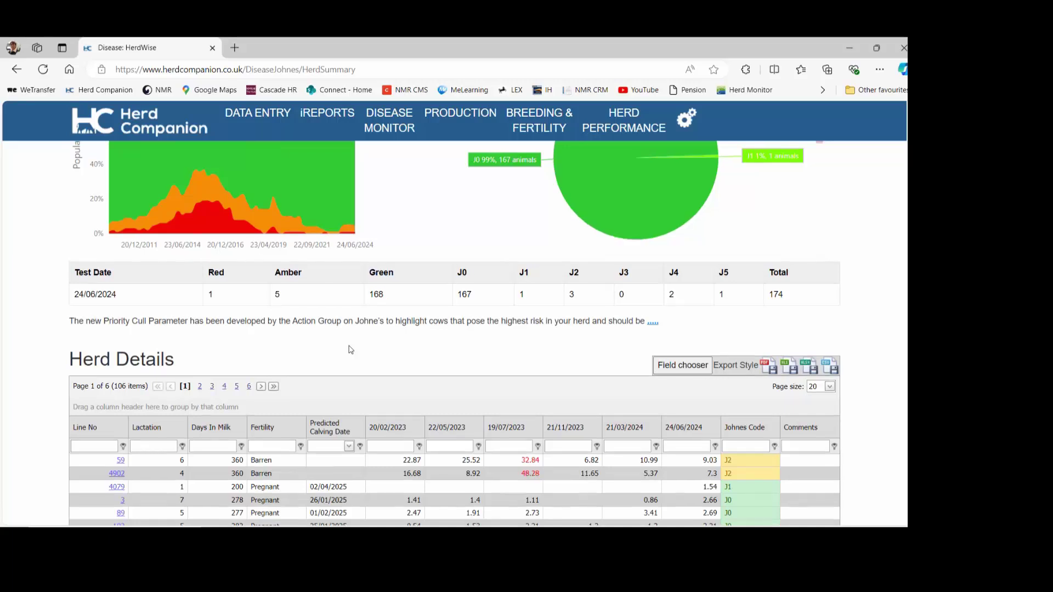
scroll(349, 349, up, 3)
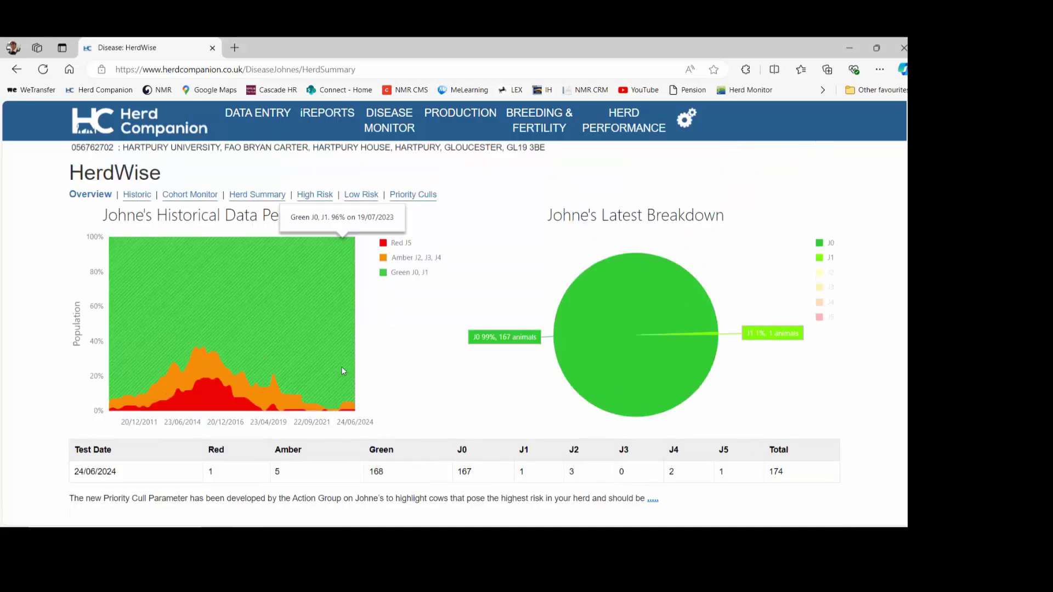
Open the HerdWise Historic view and examine the historical charts, the test date table and the Johnes Results for All Cattle table
click(140, 200)
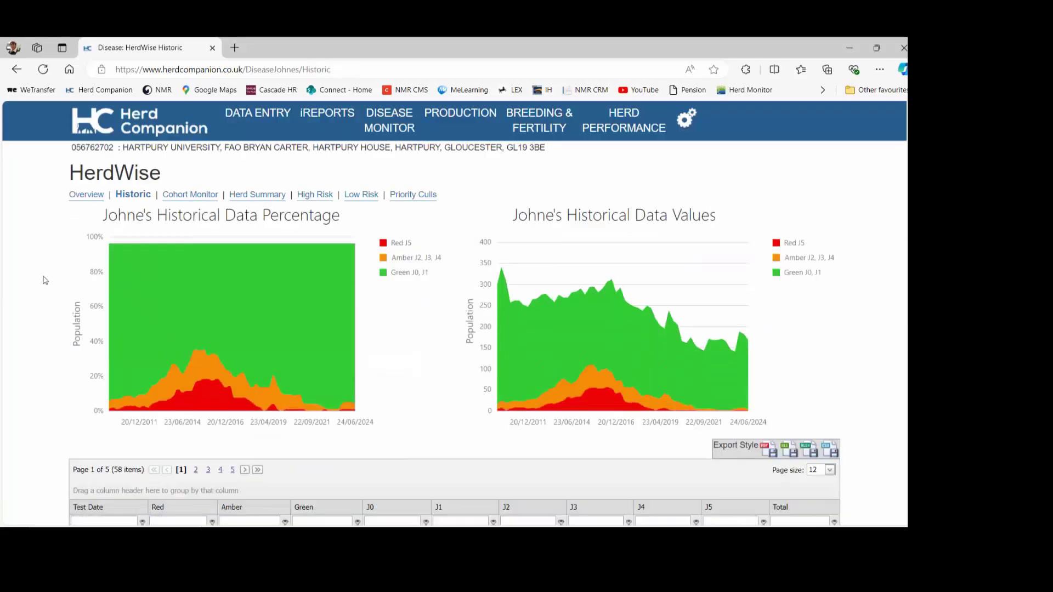
scroll(45, 283, down, 3)
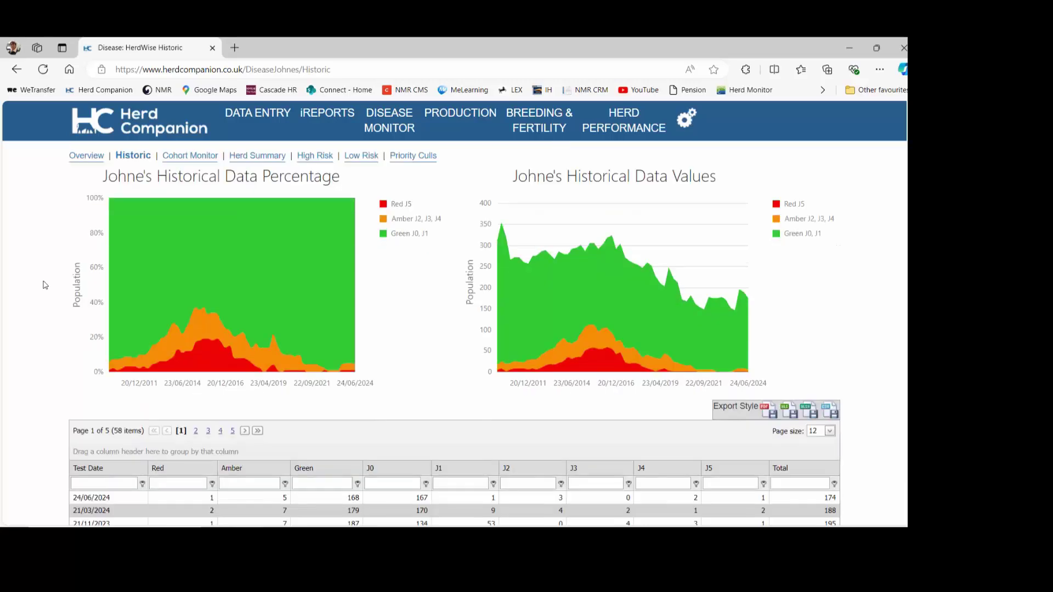
scroll(44, 287, down, 4)
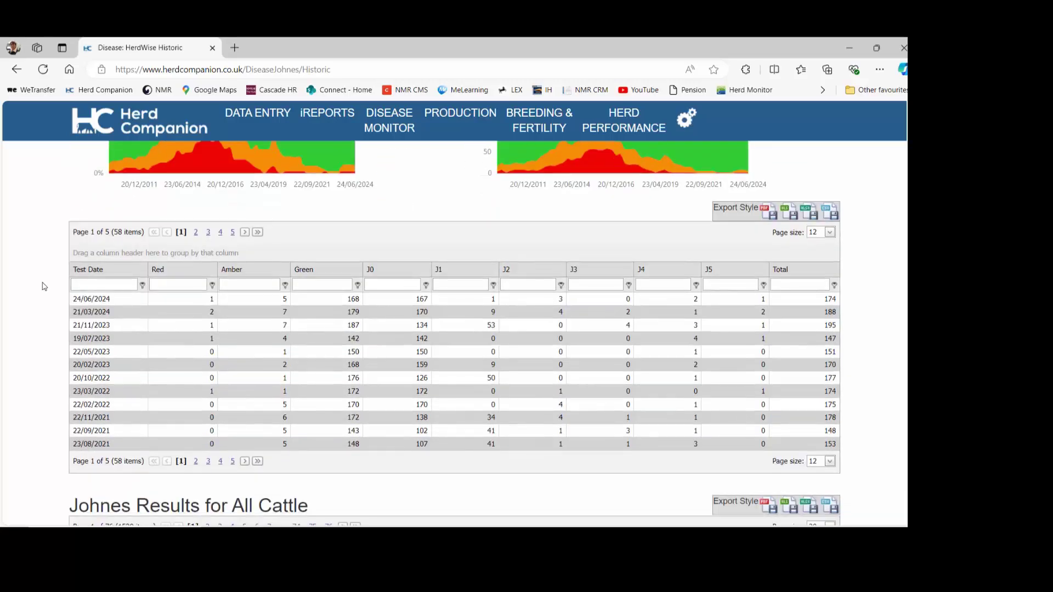
scroll(43, 289, down, 3)
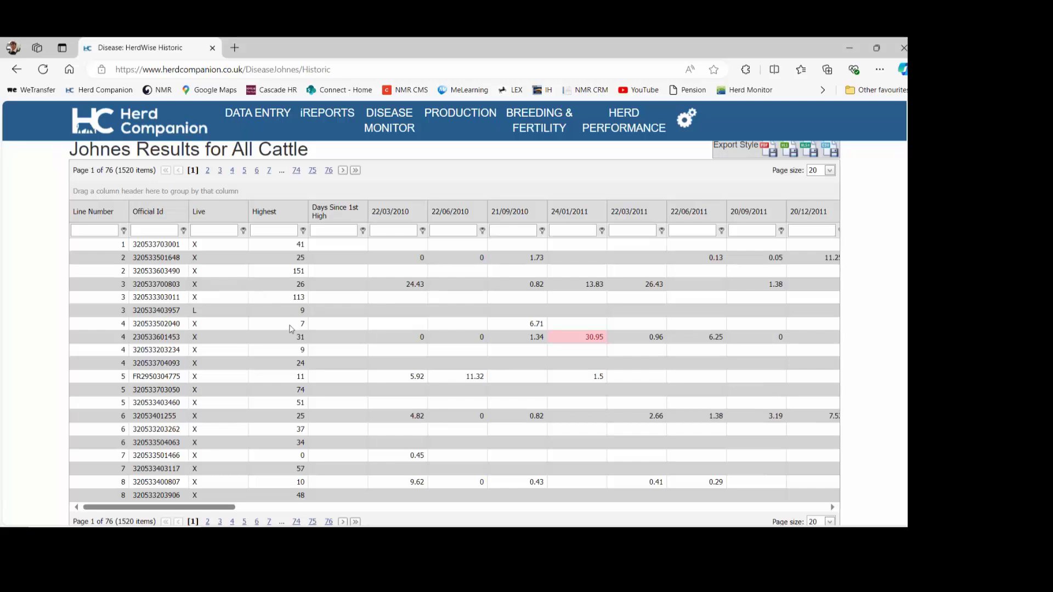
Filter the Johnes Results for All Cattle table to live animals by entering l as the Live column's filter
scroll(292, 334, up, 1)
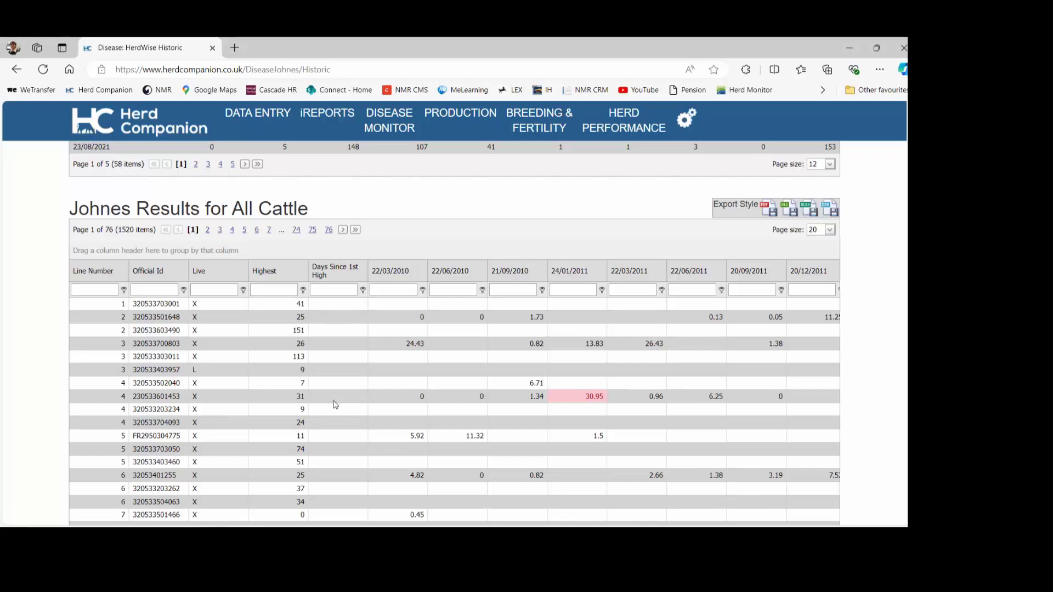
click(225, 290)
key(Return)
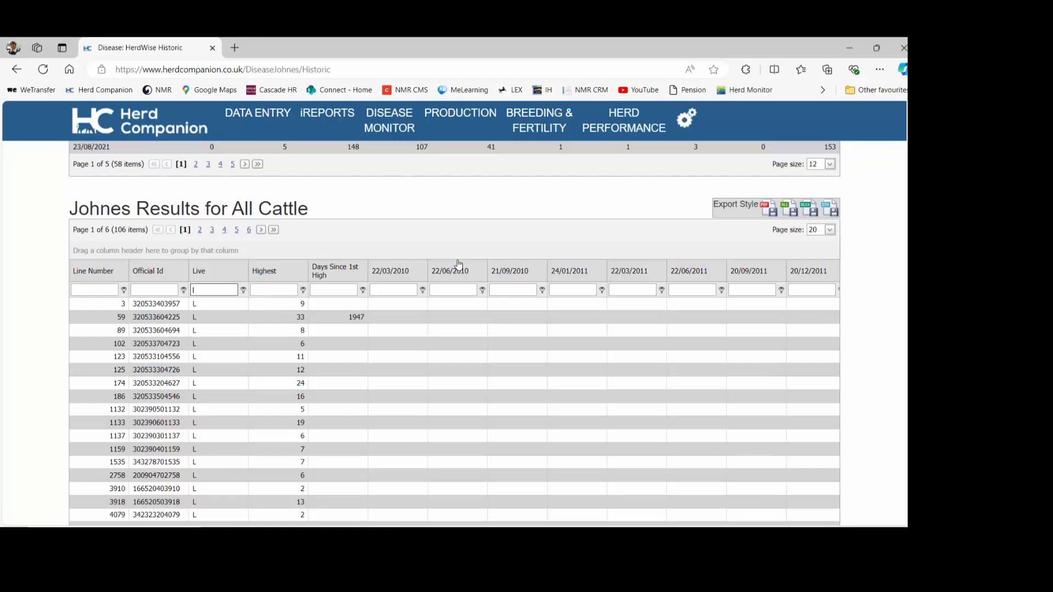
Return to the HerdWise overview and add the Grp column to the Herd Details table between Days In Milk and Fertility
scroll(237, 289, up, 1)
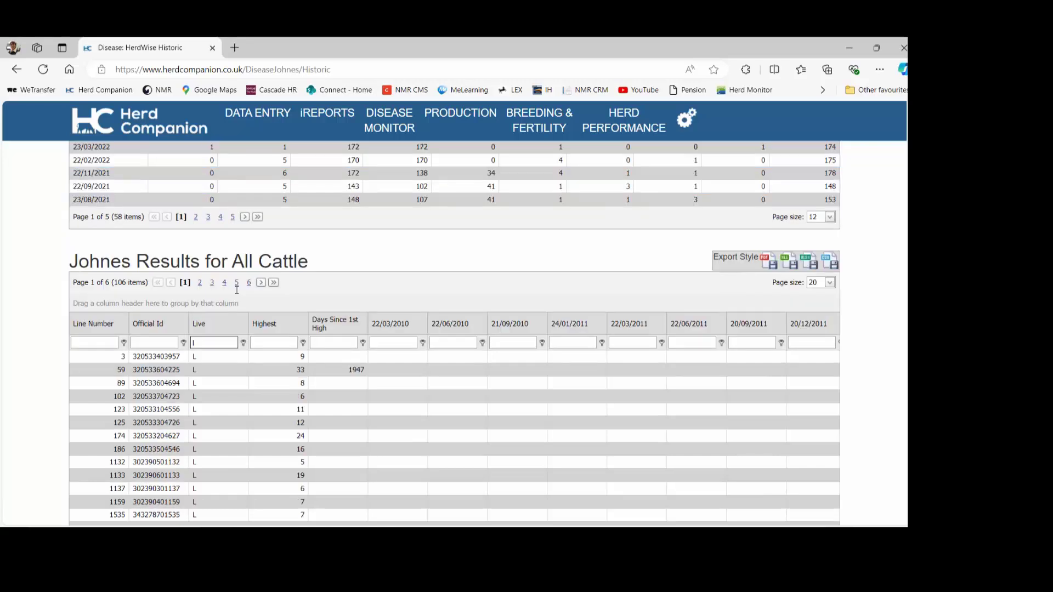
scroll(237, 289, up, 5)
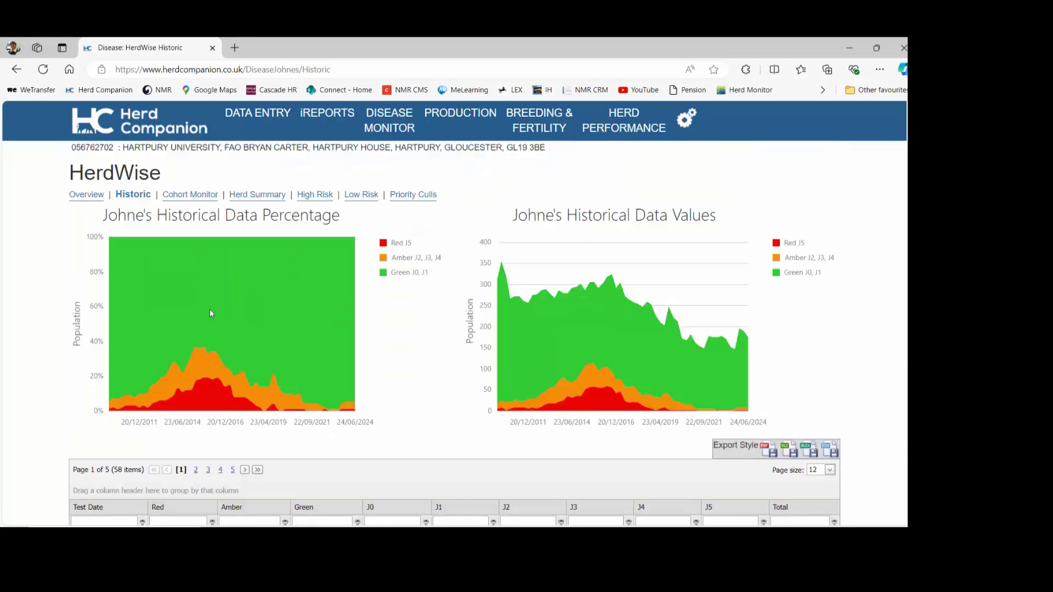
click(78, 196)
scroll(393, 299, down, 10)
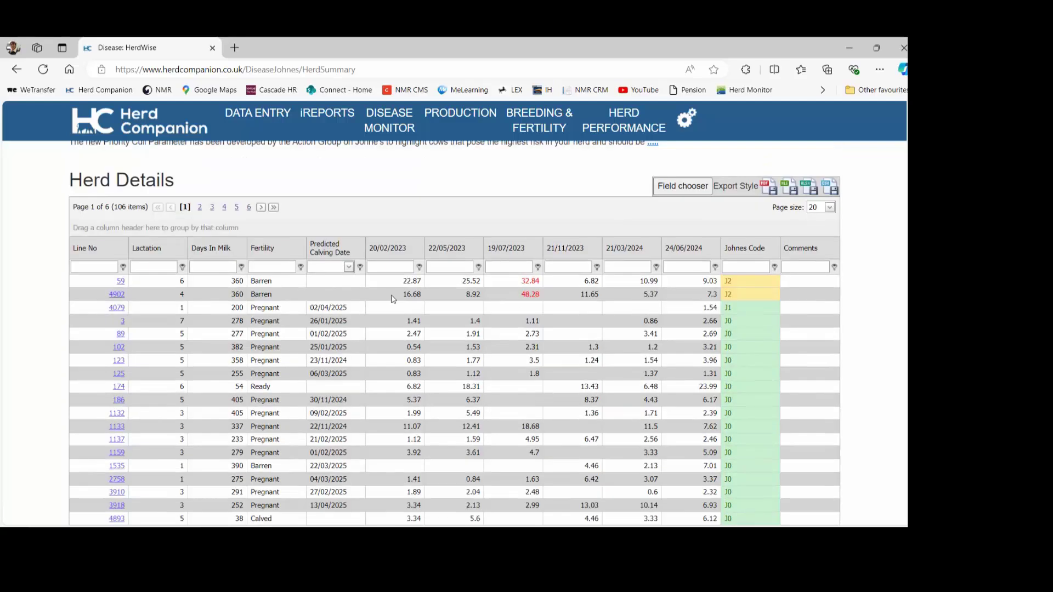
click(674, 188)
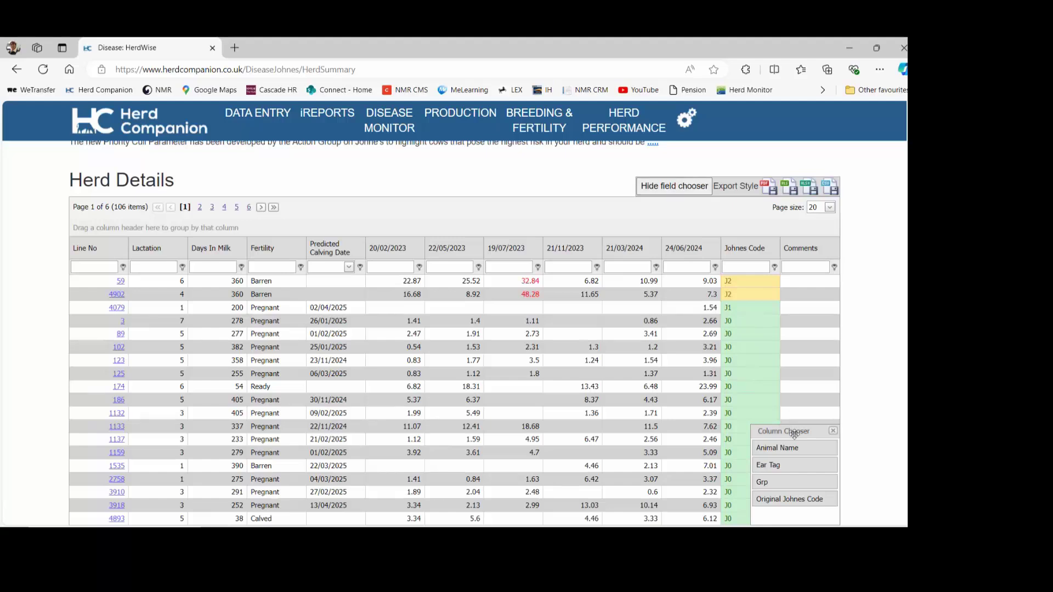
drag(784, 428, 434, 164)
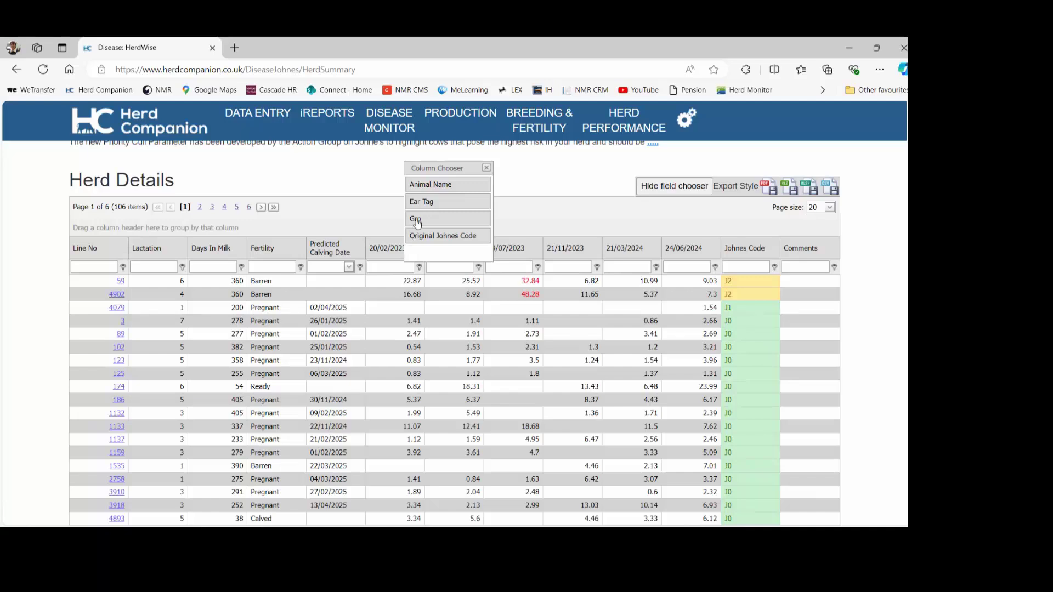
drag(419, 222, 272, 257)
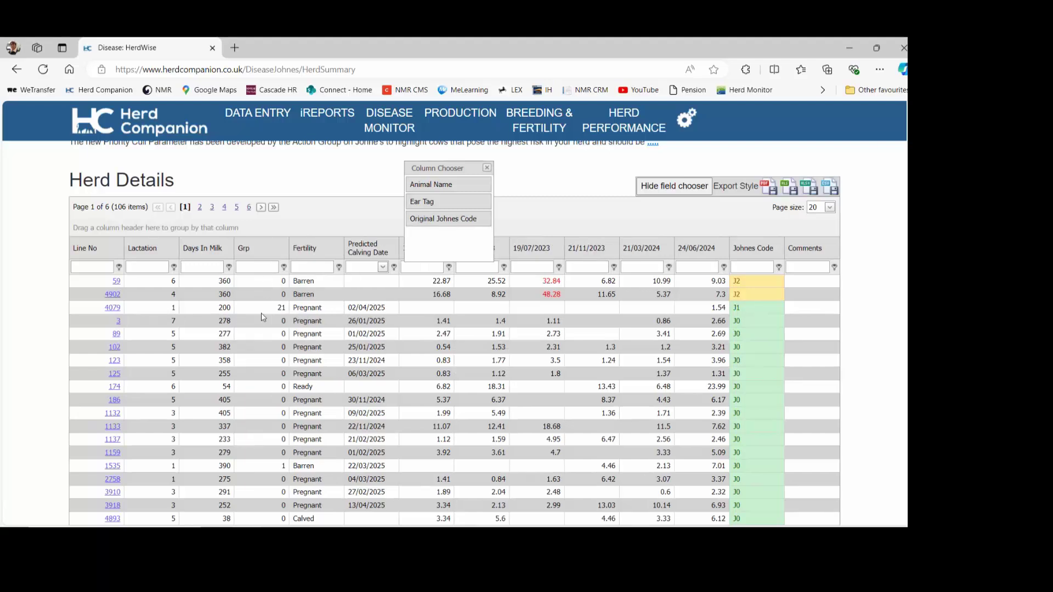
Filter the Herd Details table to group 1 in the Grp column, and clear that filter again
click(249, 265)
text(1)
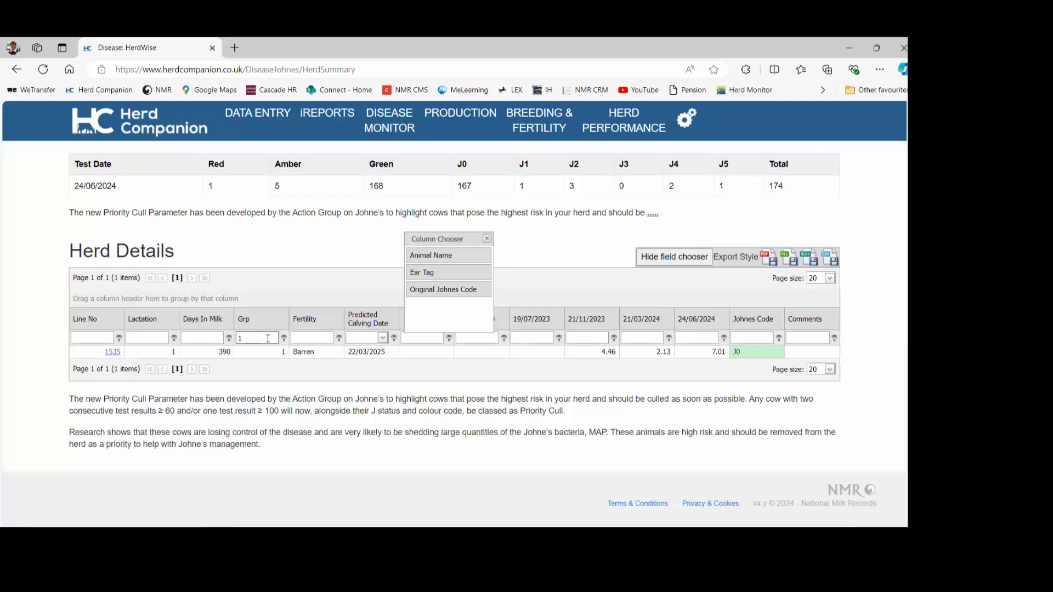
key(BackSpace)
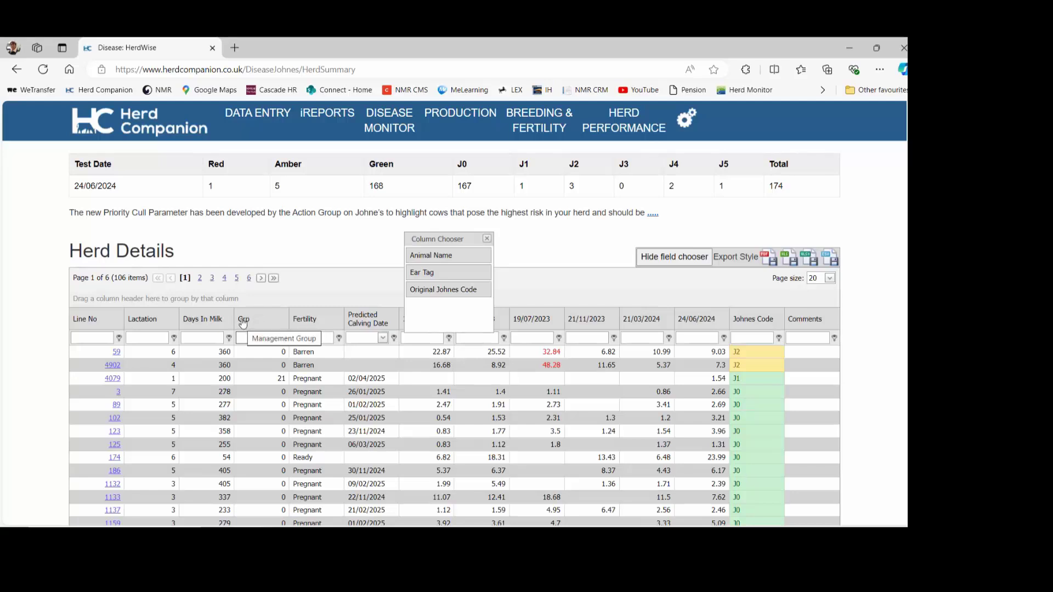
Group the Herd Details table by Grp, return that column between Days In Milk and Fertility, and close the column chooser
drag(244, 327, 244, 298)
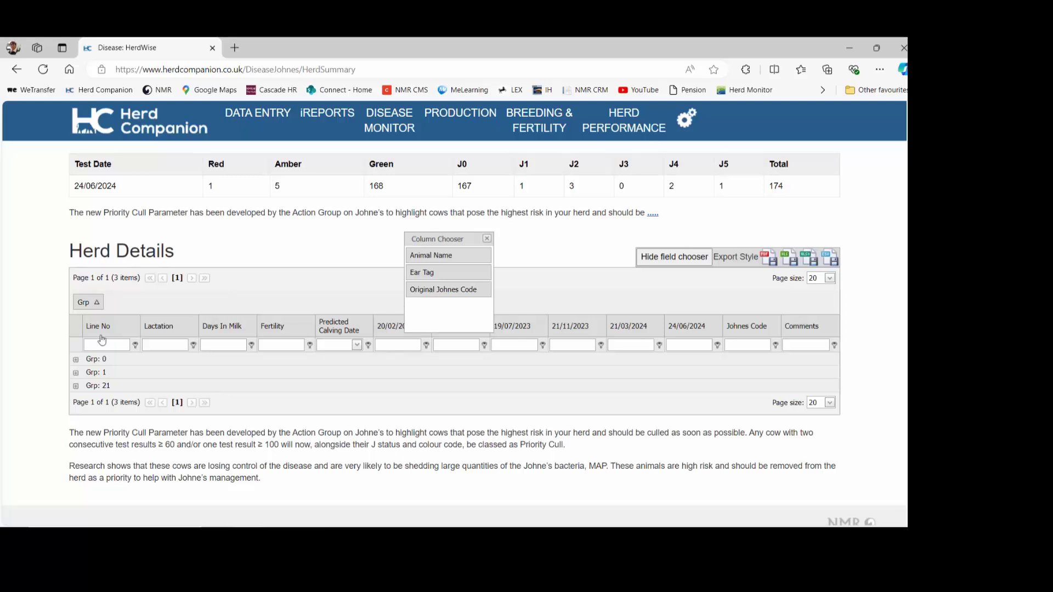
drag(85, 308, 257, 333)
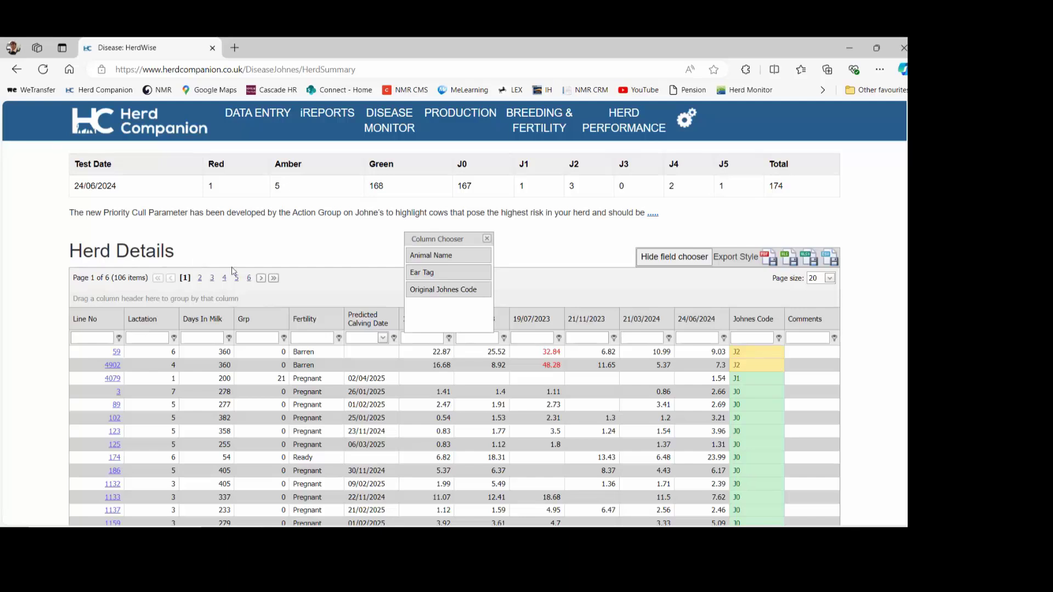
click(487, 239)
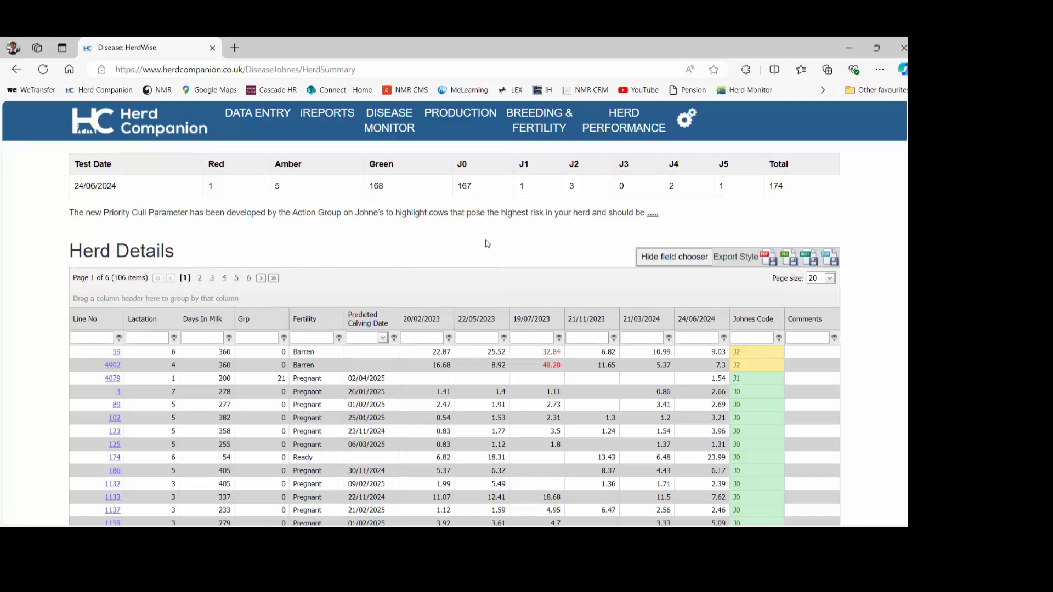